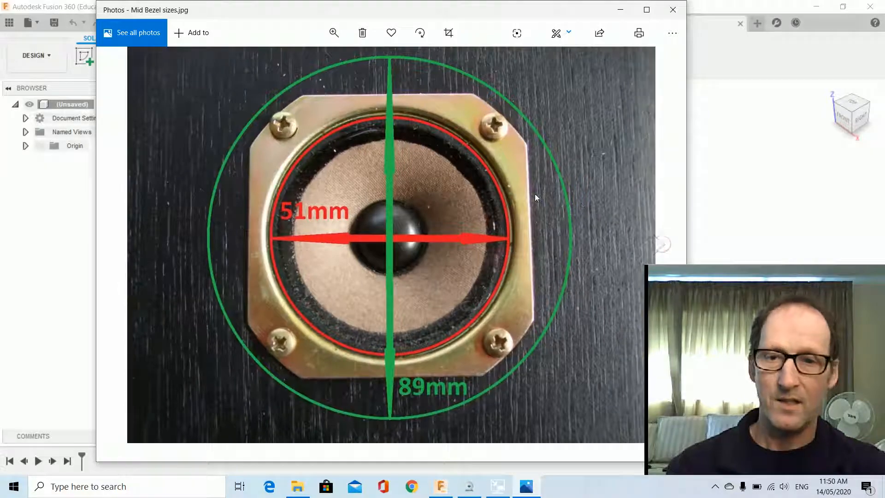
# Examine the bezel and fixing-hole dimensions in the mid speaker photos, and return to Fusion 360.
pyautogui.click(659, 244)
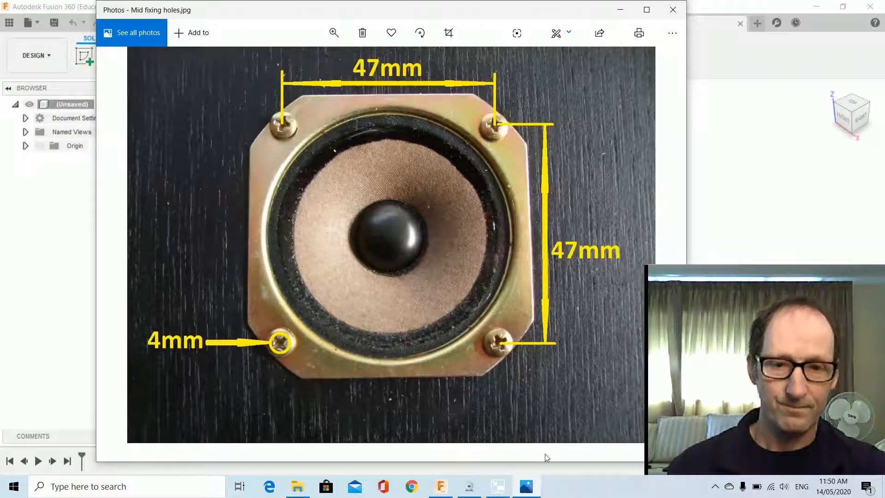
pyautogui.click(501, 487)
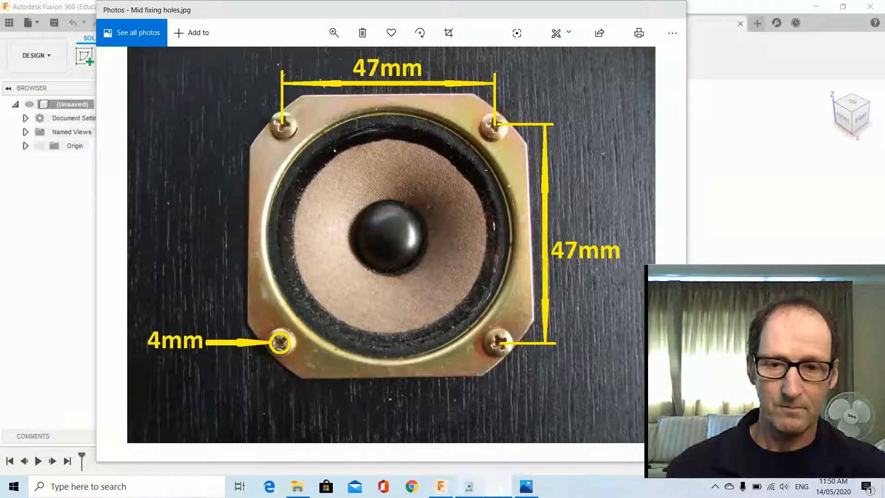
pyautogui.click(496, 487)
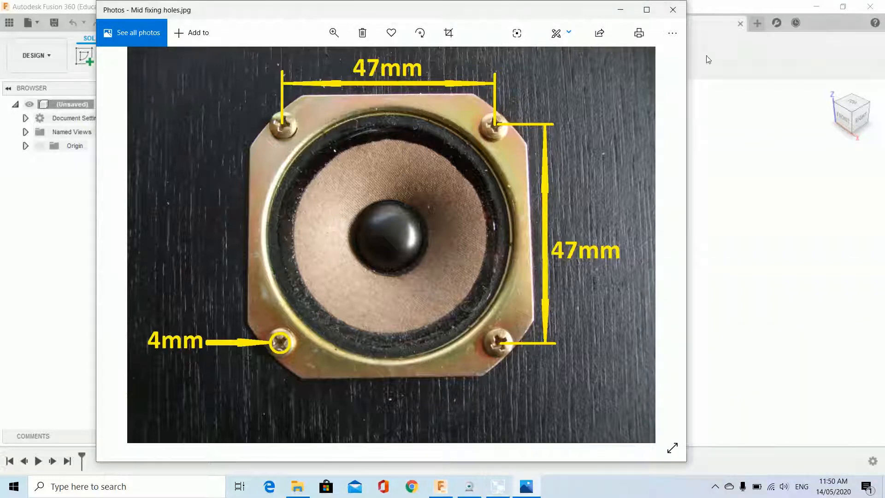
pyautogui.click(622, 10)
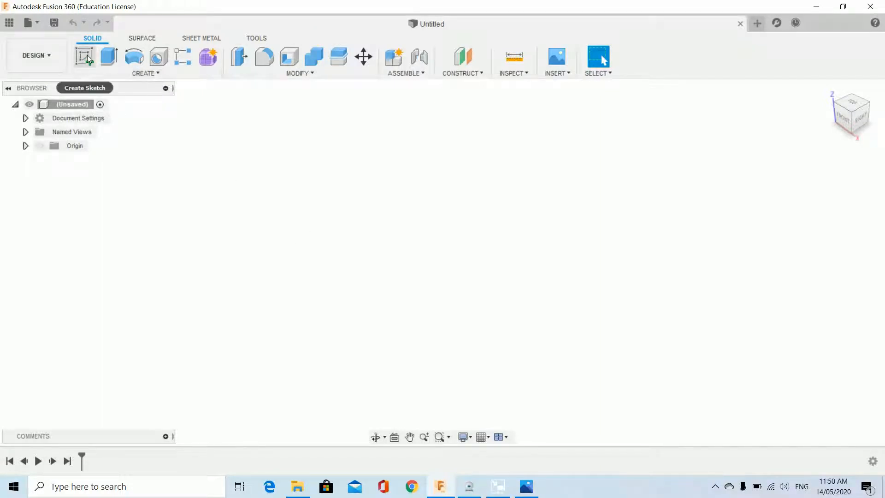
# Start a sketch on the horizontal origin plane and draw a 51 mm diameter circle centred on the origin.
pyautogui.click(73, 59)
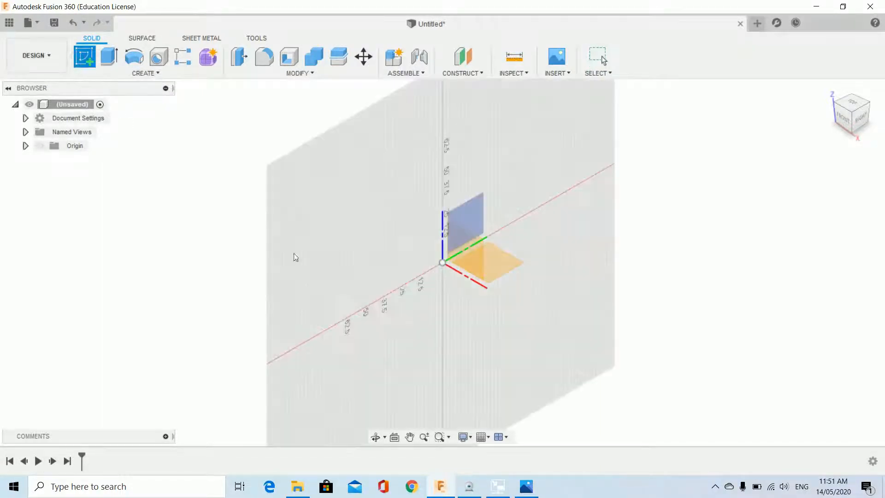
pyautogui.click(505, 262)
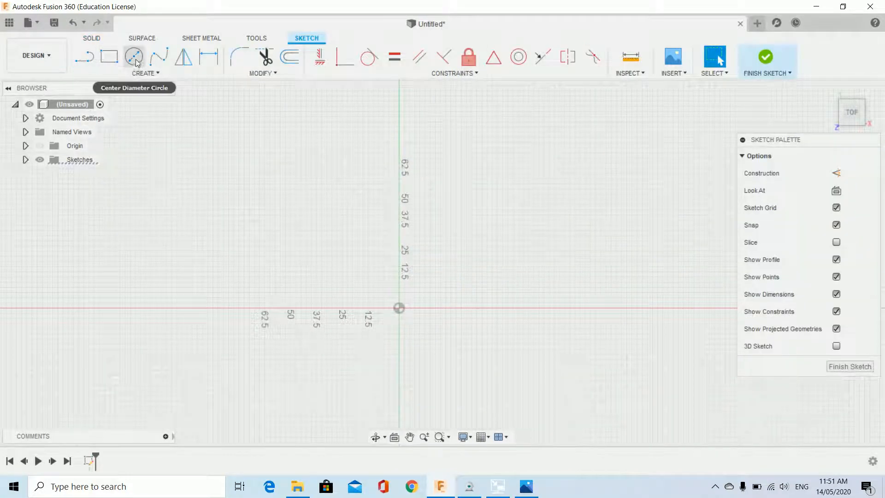
pyautogui.click(135, 59)
pyautogui.click(399, 307)
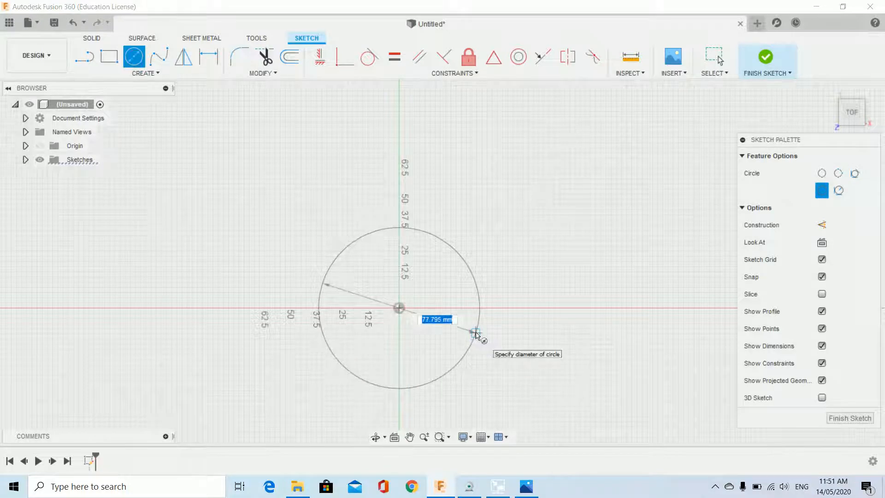
pyautogui.write('51')
pyautogui.press('Return')
pyautogui.press('Escape')
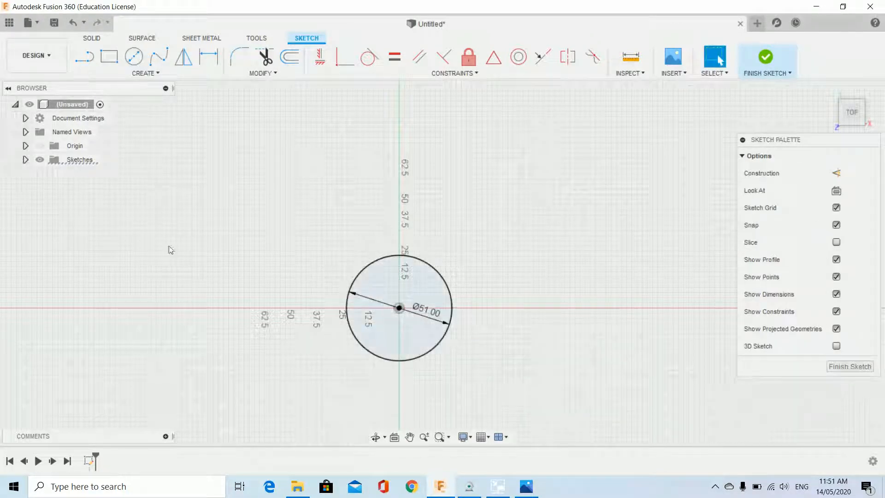
# Draw a second, concentric circle 89 mm in diameter around the first one, centred on the origin.
pyautogui.click(134, 57)
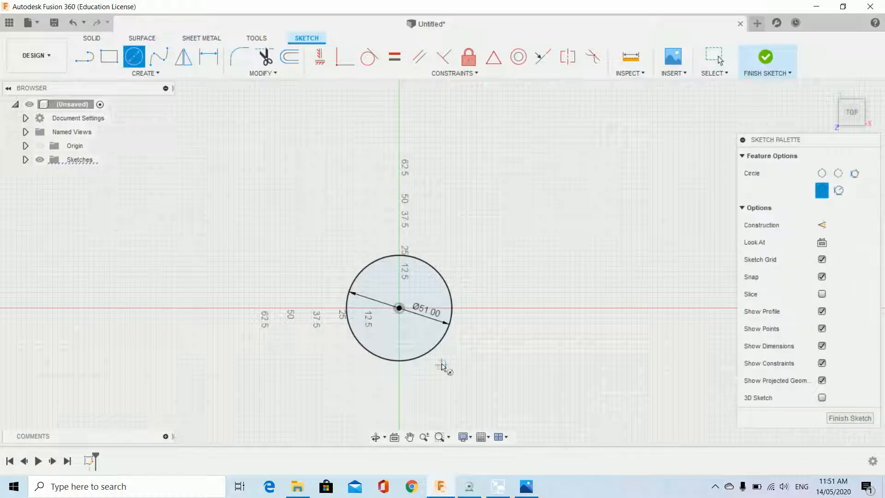
pyautogui.click(400, 307)
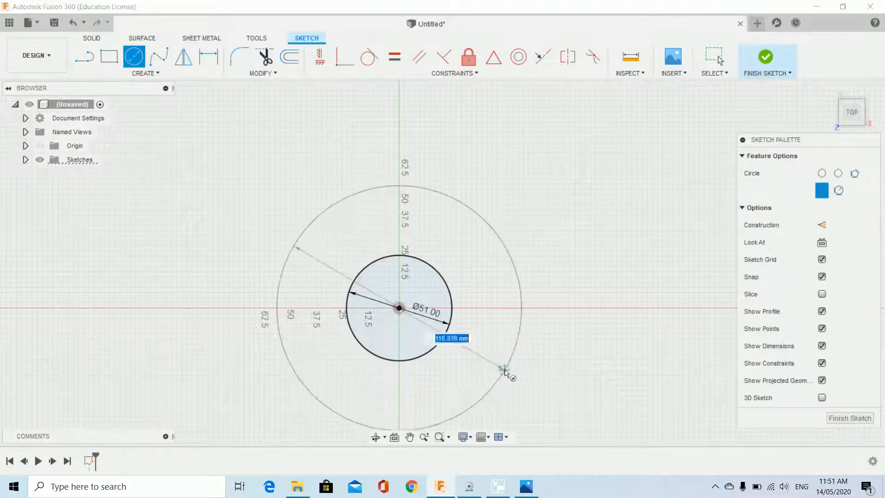
pyautogui.write('89')
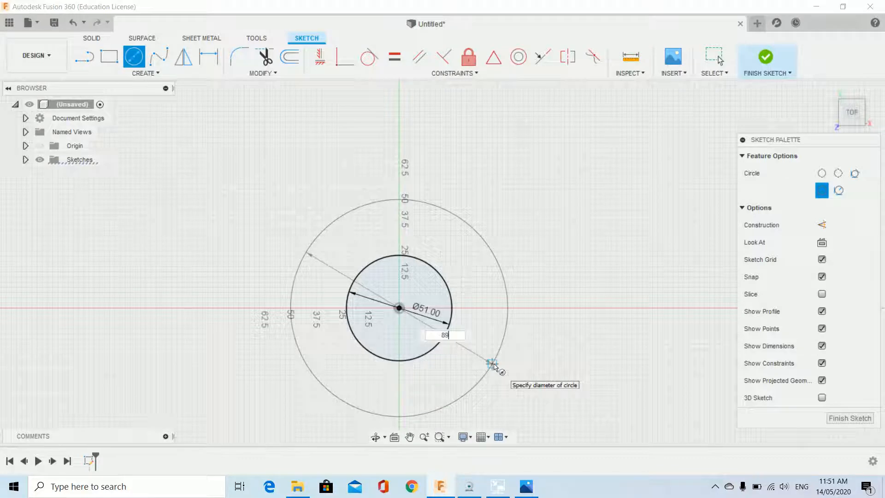
pyautogui.press('Return')
pyautogui.press('Escape')
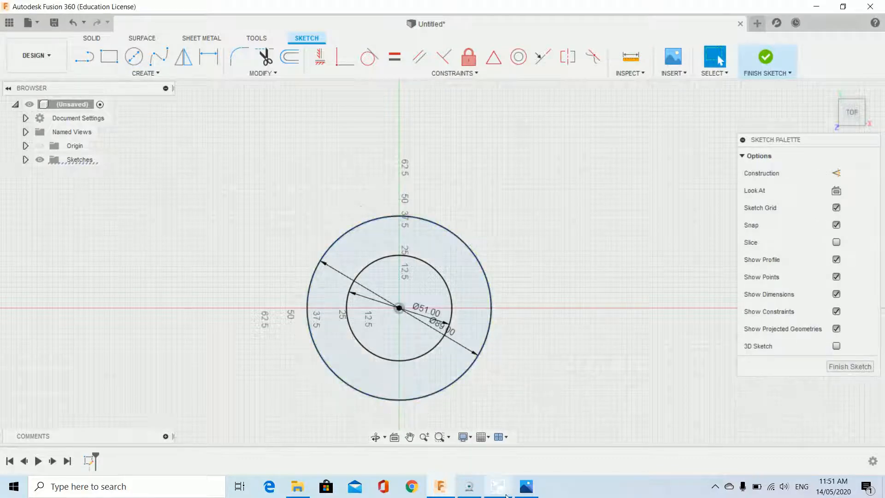
# Check the two sketched circle sizes against the bezel dimension photo in Photos, and return to Fusion 360.
pyautogui.click(531, 492)
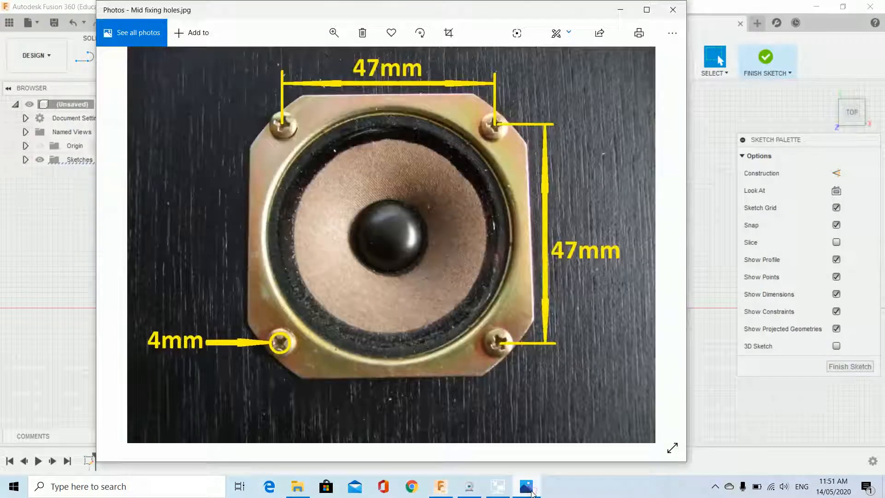
pyautogui.click(125, 249)
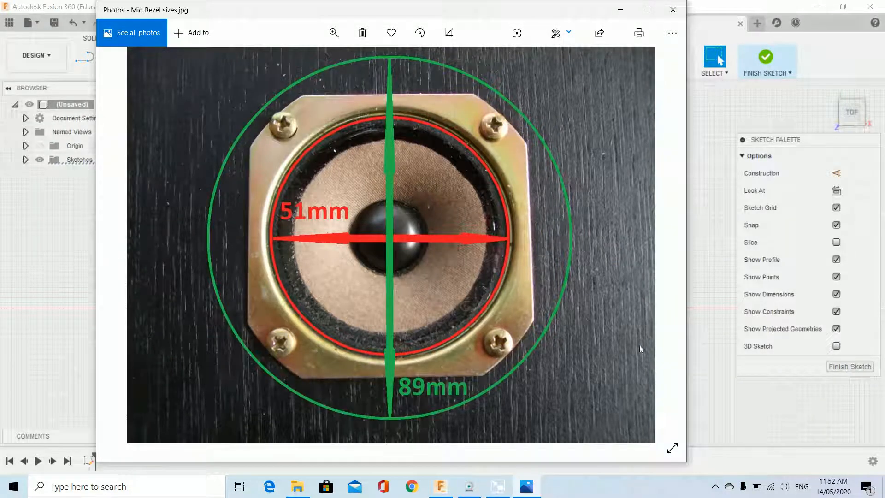
pyautogui.click(712, 275)
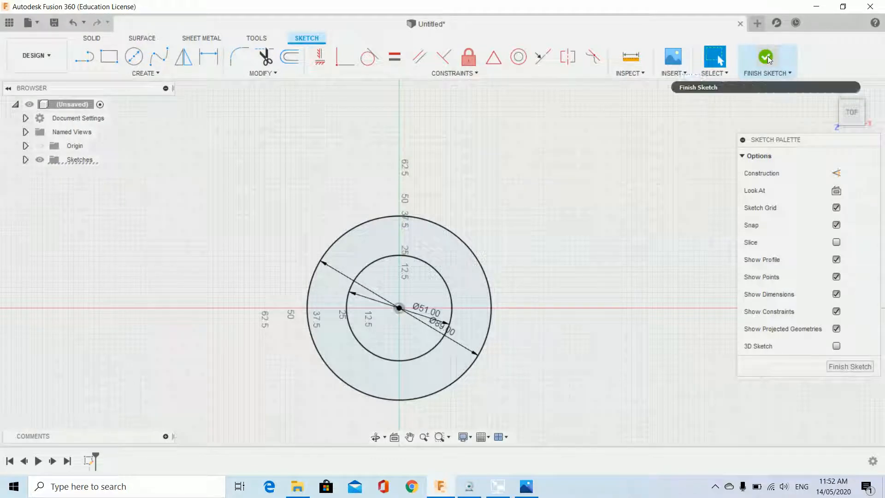
# Finish the sketch and extrude the ring between the two circles upward 6 mm as a new body.
pyautogui.click(768, 73)
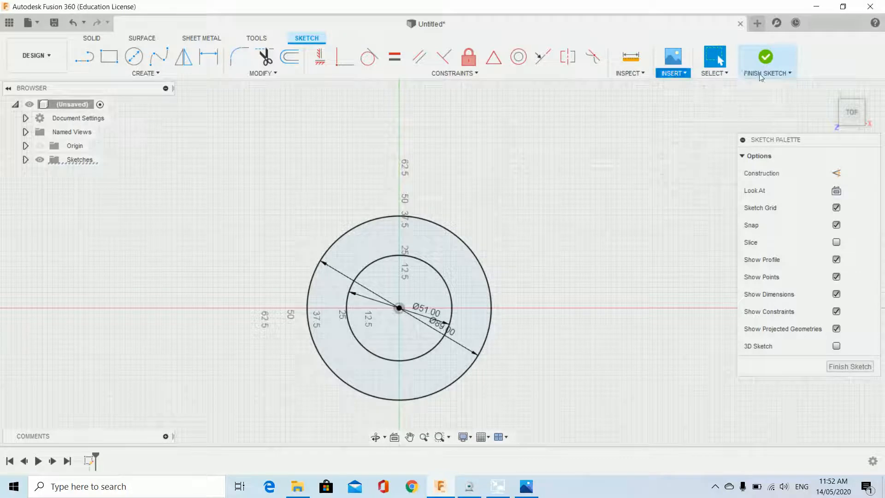
pyautogui.click(766, 59)
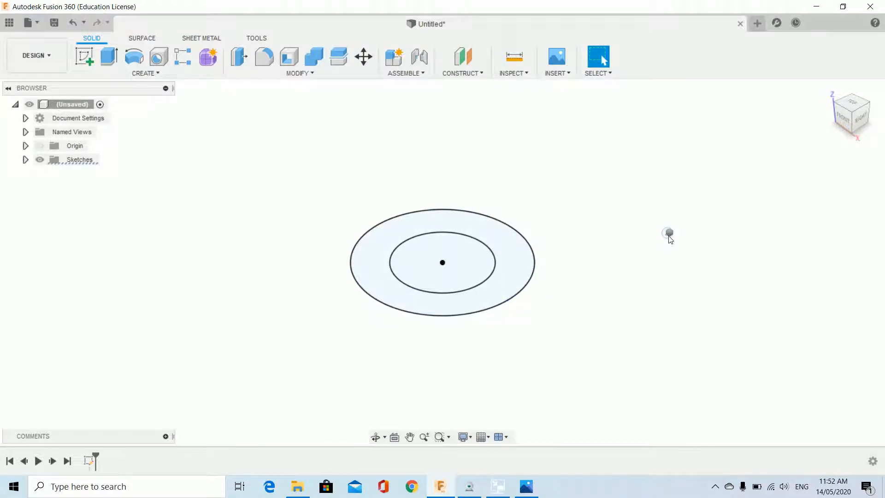
pyautogui.rightClick(668, 233)
pyautogui.click(712, 216)
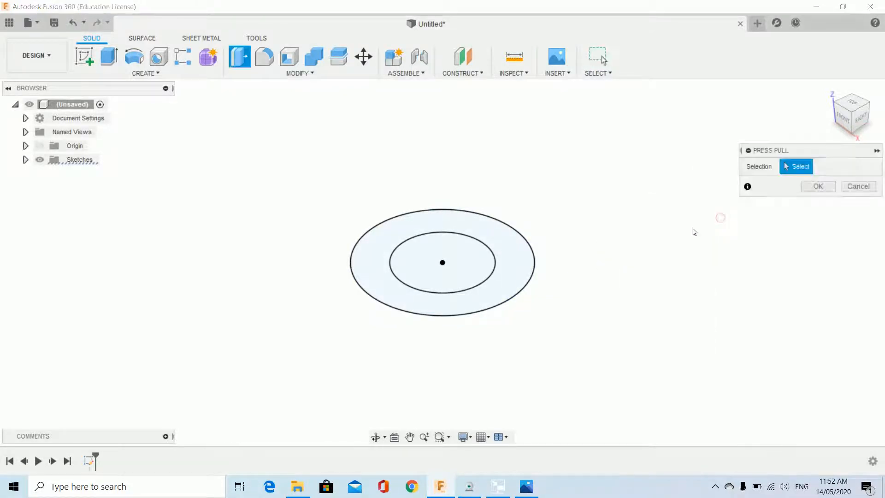
pyautogui.click(508, 265)
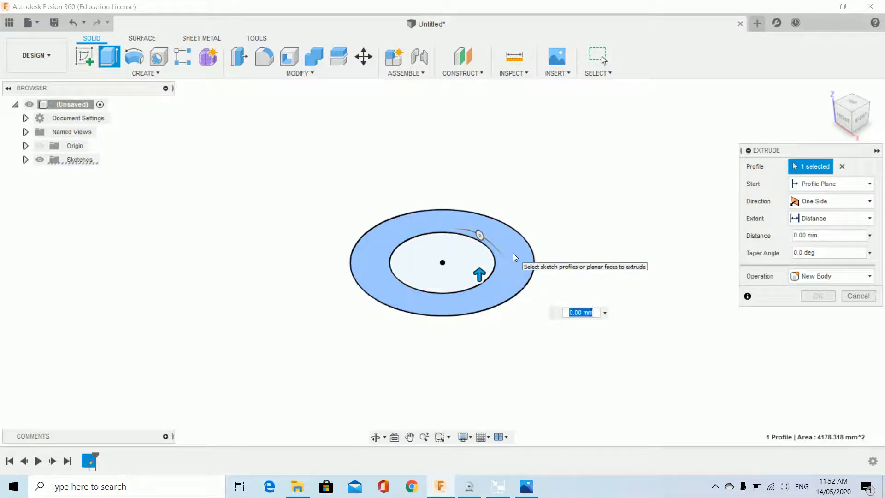
pyautogui.moveTo(482, 274); pyautogui.dragTo(478, 248)
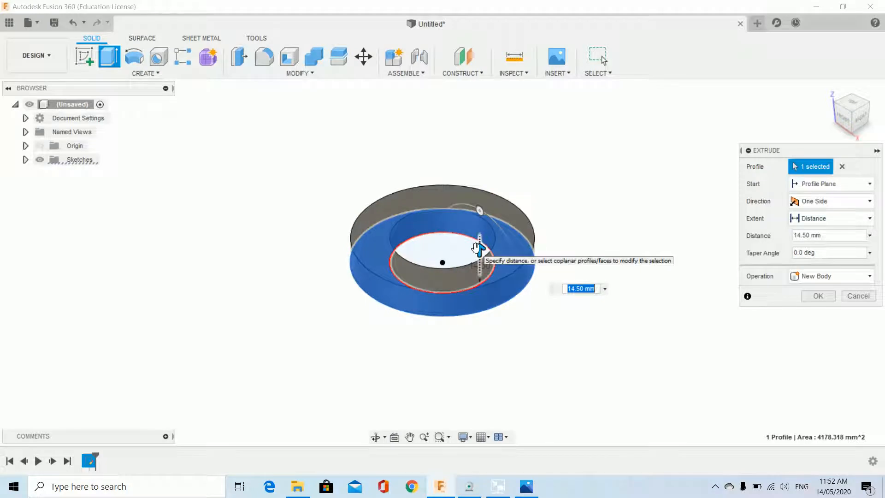
pyautogui.write('6')
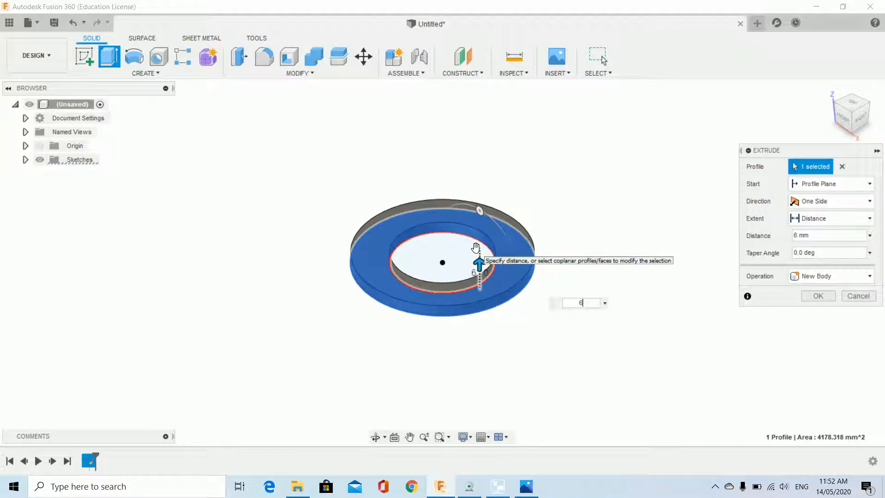
pyautogui.press('Return')
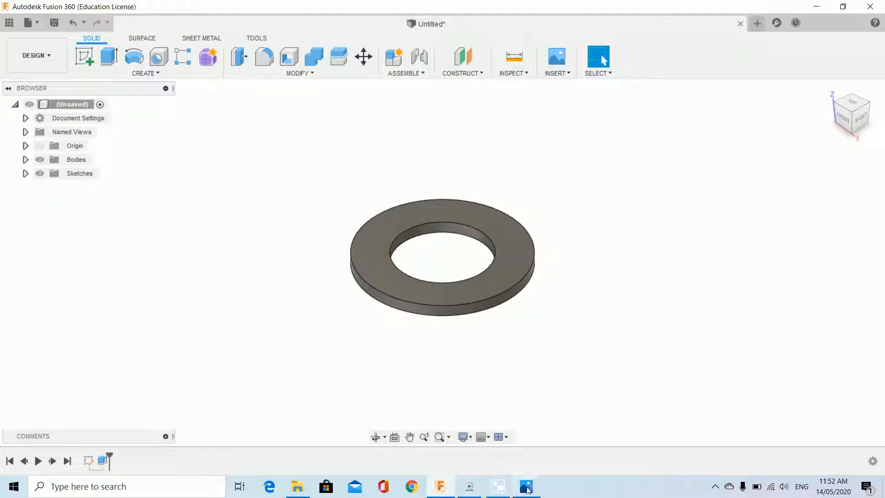
# Examine the speaker photos in Photos, up to the angled close-up of the mid speaker's frame, and return to Fusion 360.
pyautogui.click(527, 487)
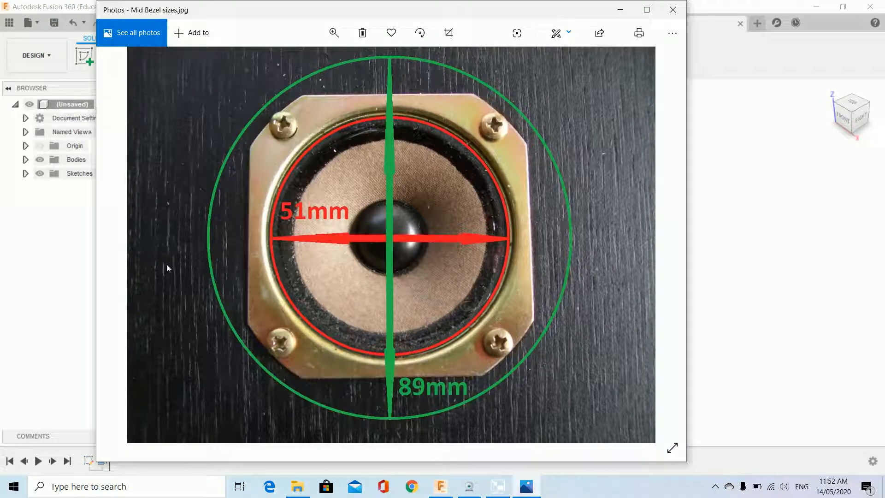
pyautogui.click(125, 244)
pyautogui.click(126, 243)
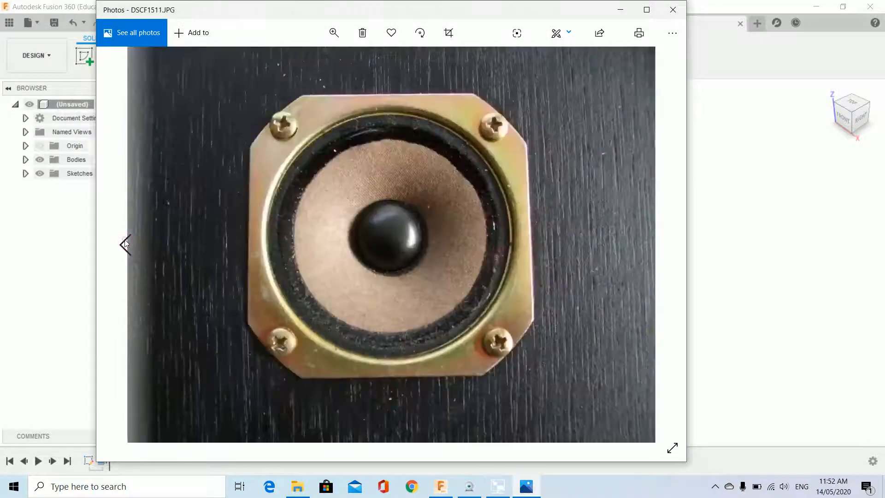
pyautogui.click(125, 243)
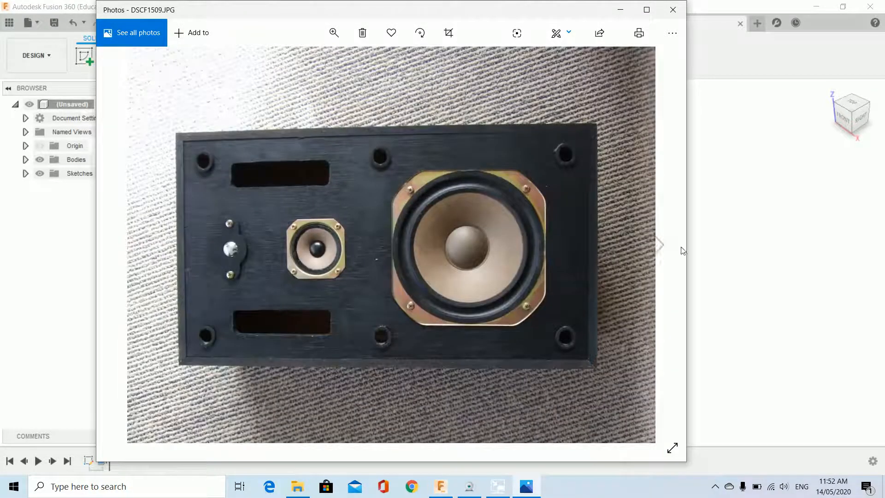
pyautogui.click(658, 244)
pyautogui.click(658, 243)
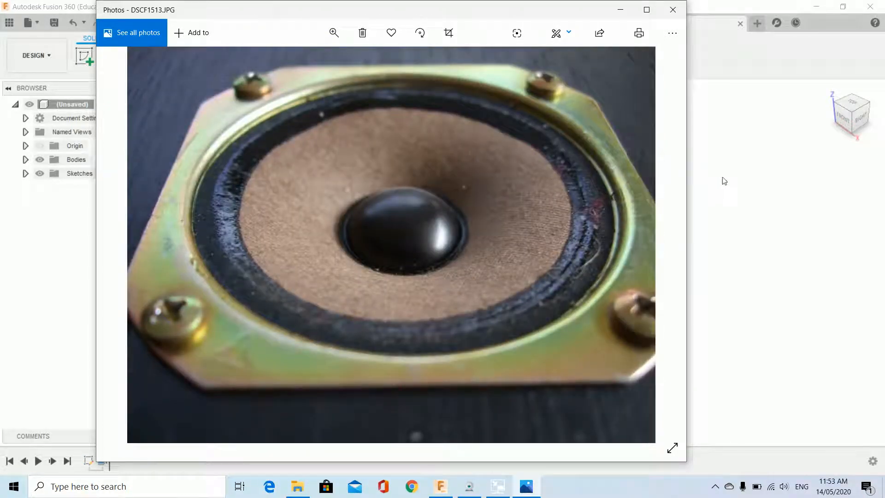
pyautogui.click(737, 209)
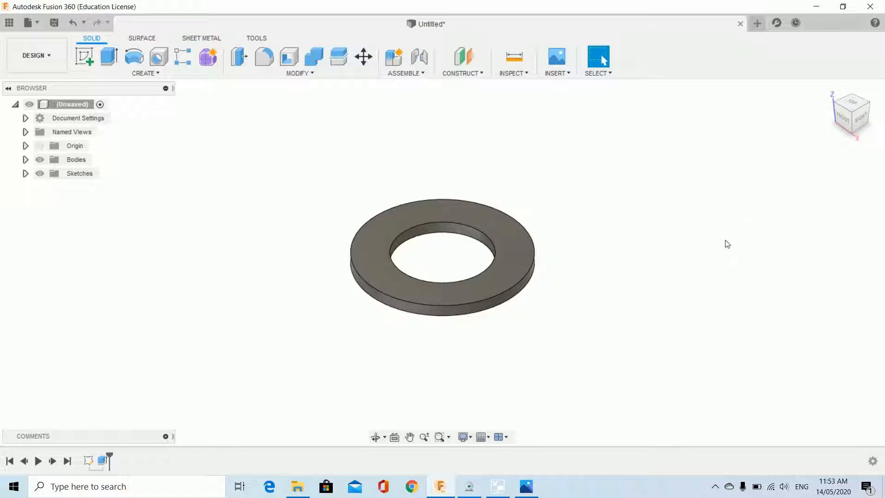
# Start a new sketch on the underside face of the ring.
pyautogui.click(862, 121)
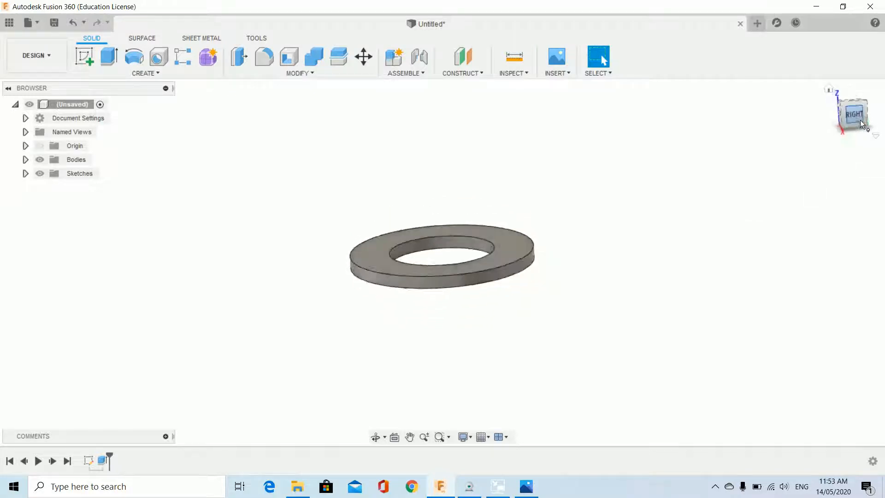
pyautogui.click(853, 132)
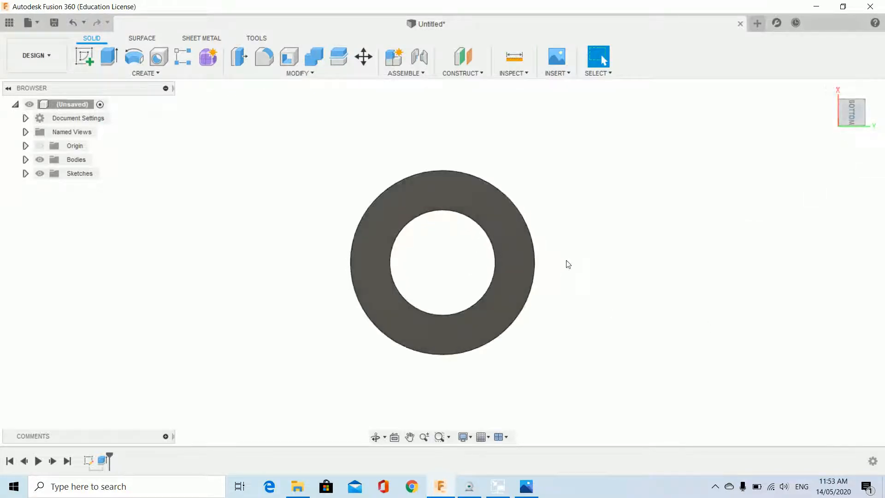
pyautogui.scroll(3, 500, 269)
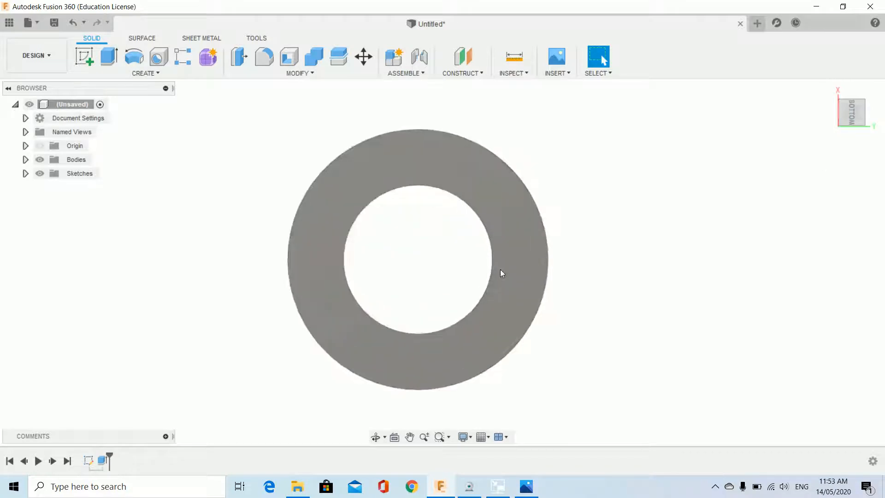
pyautogui.click(85, 56)
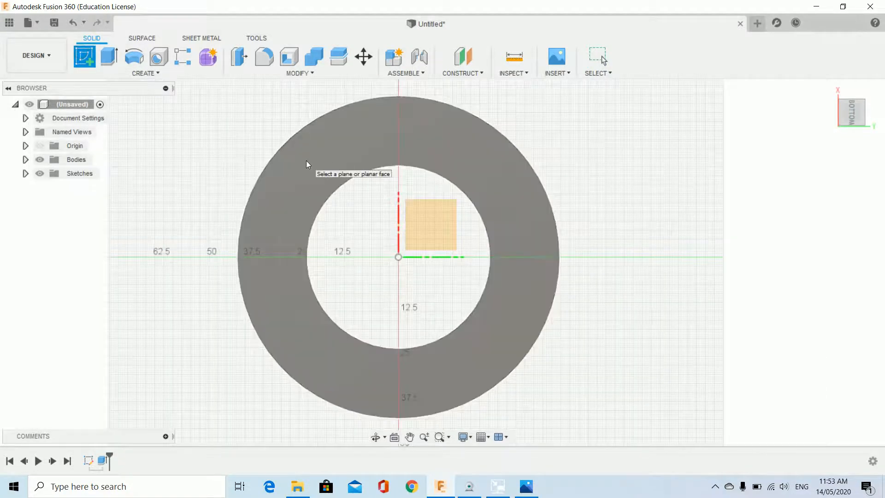
pyautogui.click(306, 161)
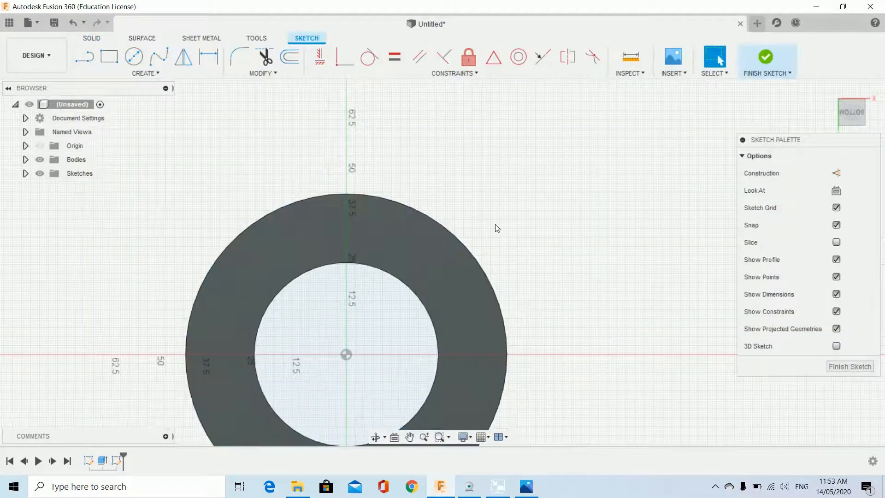
pyautogui.moveTo(558, 223); pyautogui.dragTo(565, 109, button='middle')
pyautogui.moveTo(582, 239)
pyautogui.mouseDown(button='middle')
pyautogui.moveTo(584, 274)
pyautogui.moveTo(590, 217)
pyautogui.mouseUp(button='middle')
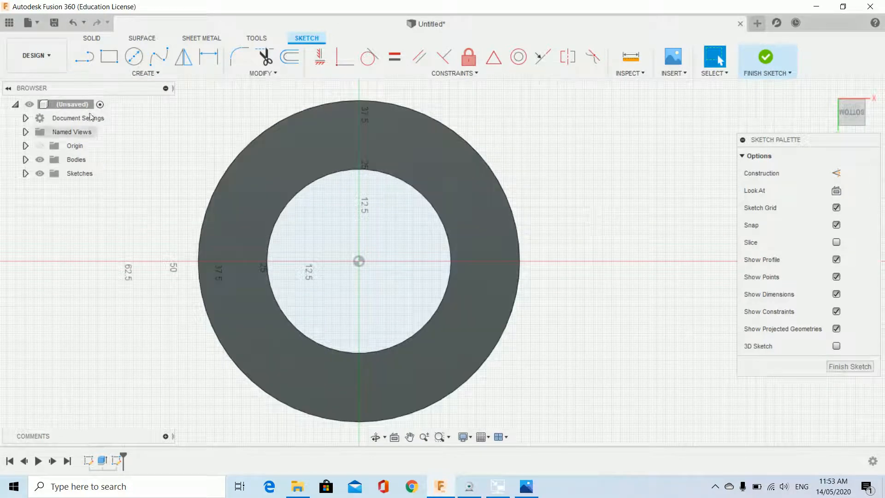
# Draw a 55 mm diameter circle centred on the origin, just outside the ring's inner opening.
pyautogui.click(134, 56)
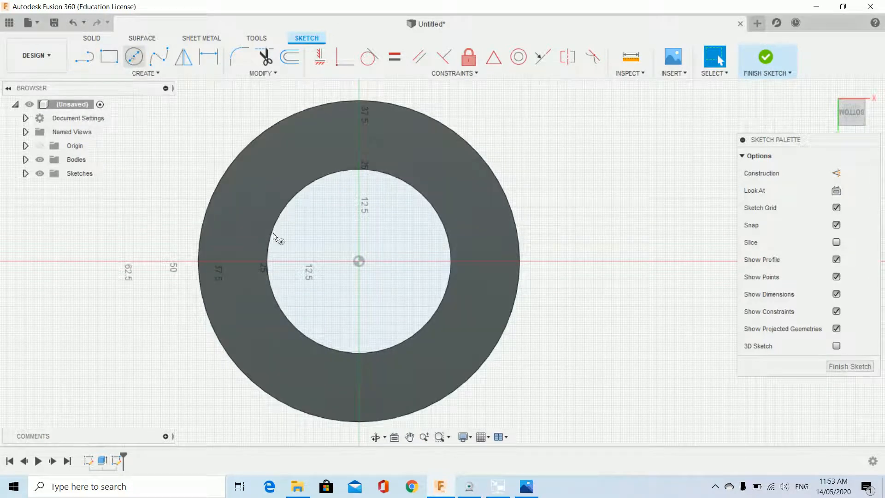
pyautogui.click(359, 261)
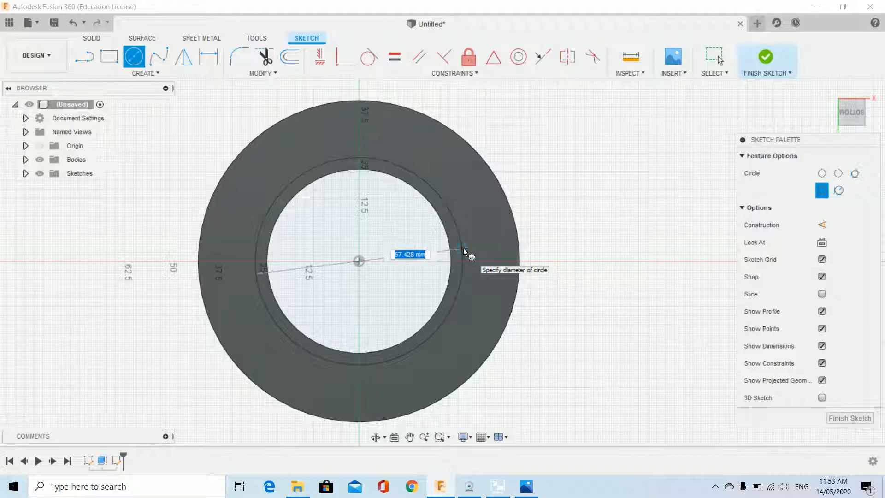
pyautogui.write('55')
pyautogui.press('Return')
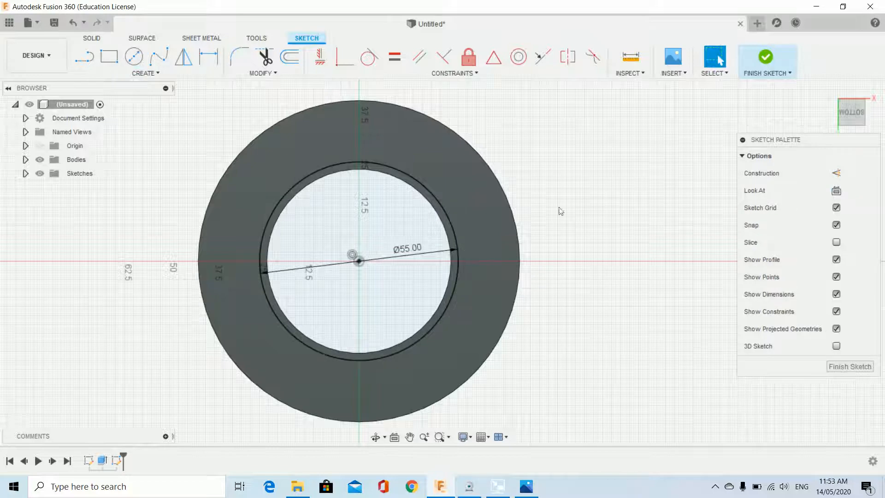
# Draw a concentric 79 mm diameter circle inside the ring's outer edge and finish the sketch.
pyautogui.click(134, 56)
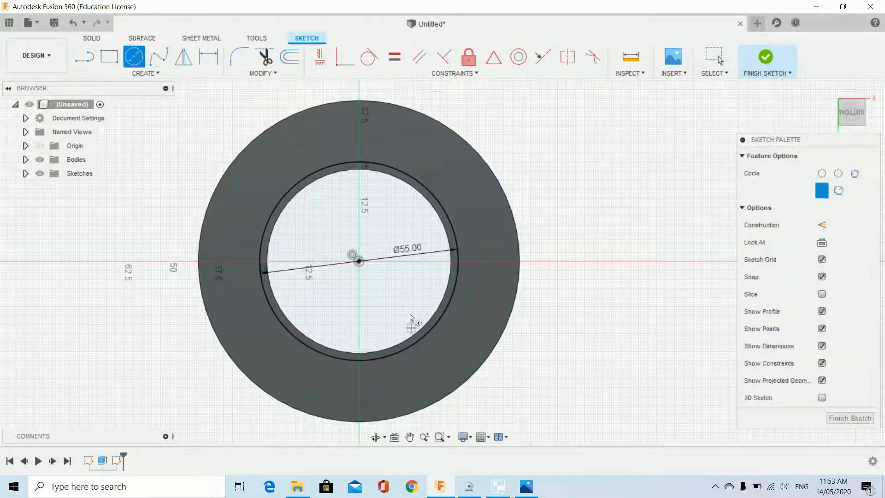
pyautogui.click(359, 261)
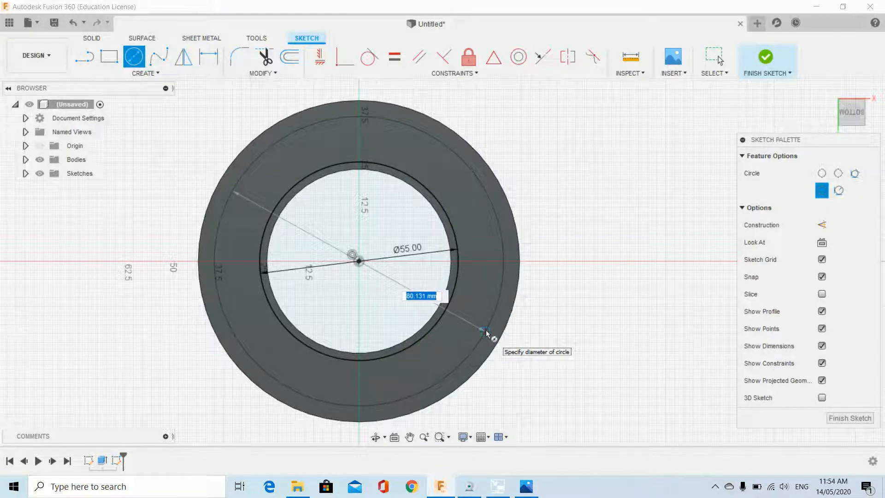
pyautogui.write('79')
pyautogui.press('Return')
pyautogui.press('Escape')
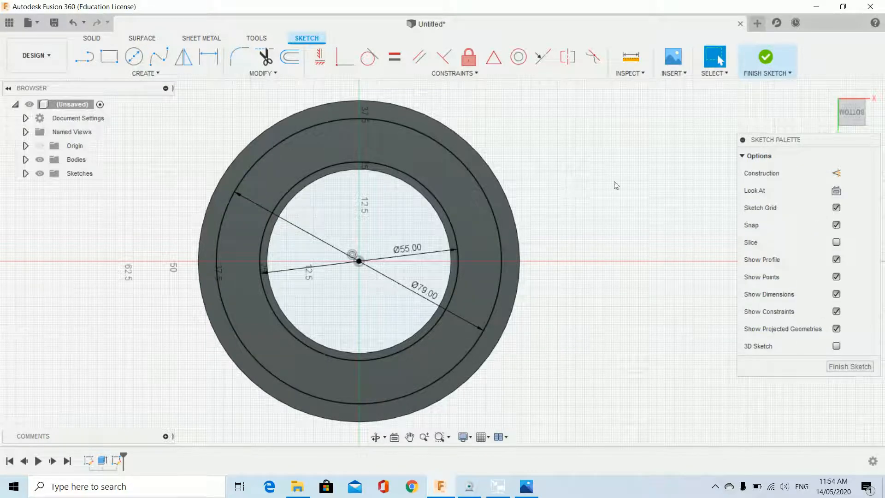
pyautogui.click(776, 79)
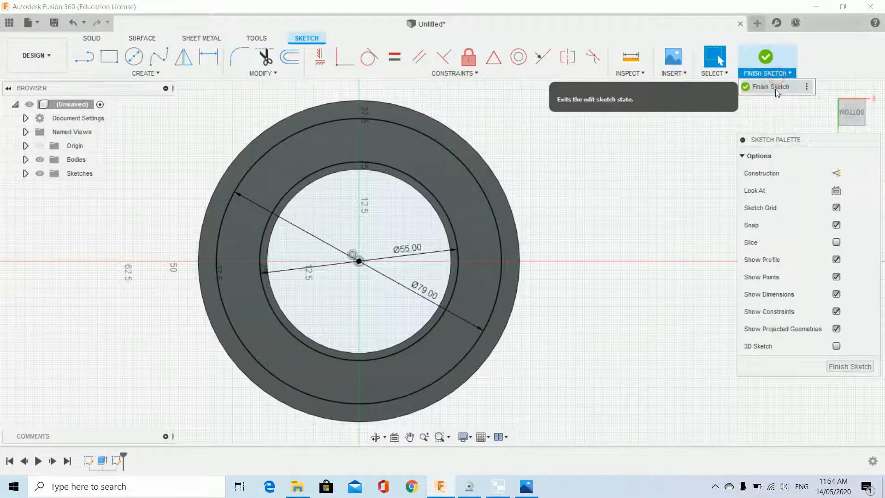
pyautogui.click(776, 88)
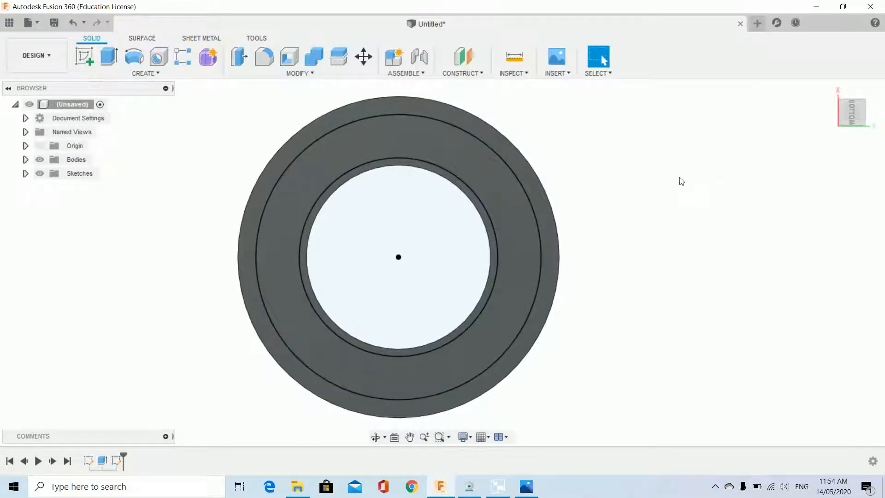
# Extrude the narrow band between the opening and the 55 mm circle 2 mm downward from the underside, joined to the ring.
pyautogui.keyDown('shift'); pyautogui.moveTo(586, 223); pyautogui.dragTo(580, 270, button='middle'); pyautogui.keyUp('shift')
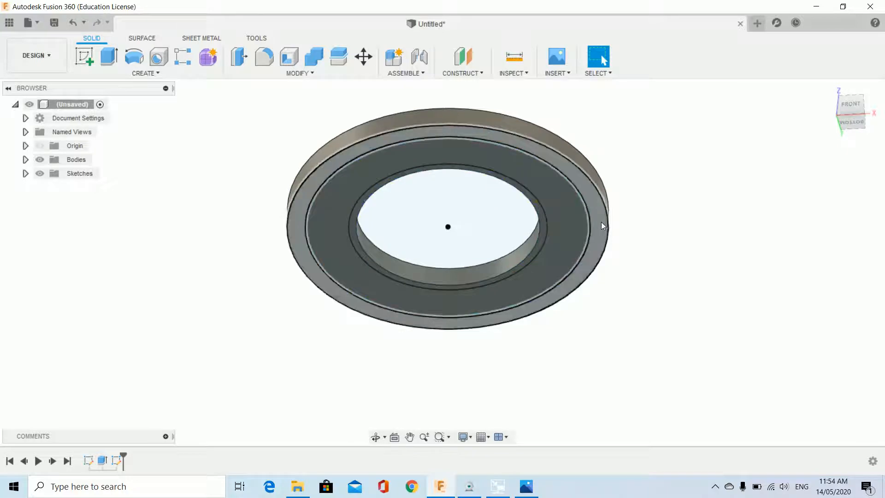
pyautogui.rightClick(666, 270)
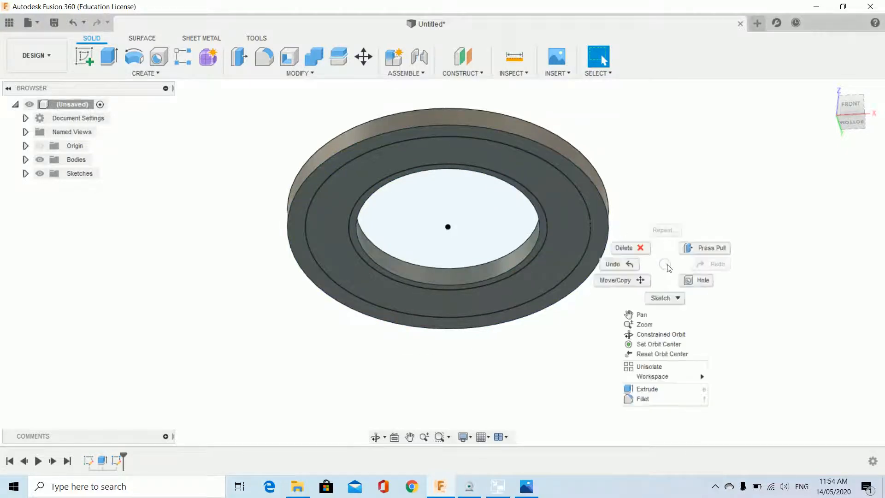
pyautogui.click(704, 253)
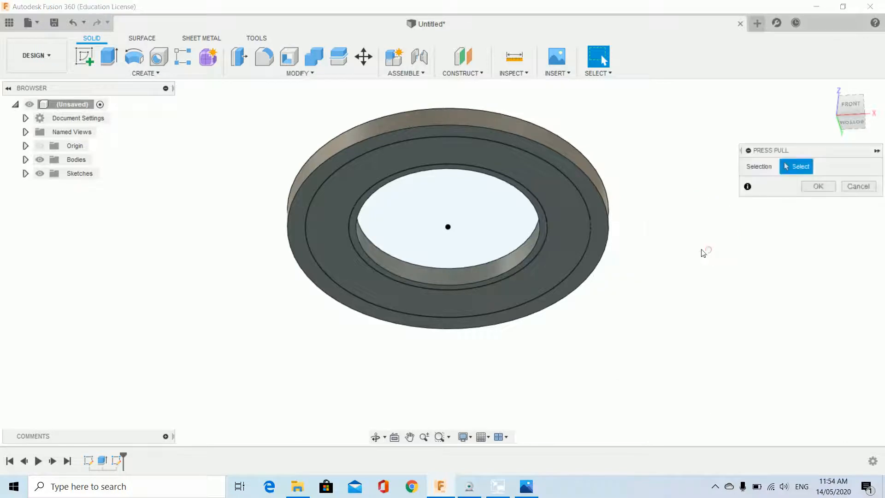
pyautogui.click(543, 226)
pyautogui.moveTo(541, 230); pyautogui.dragTo(541, 236)
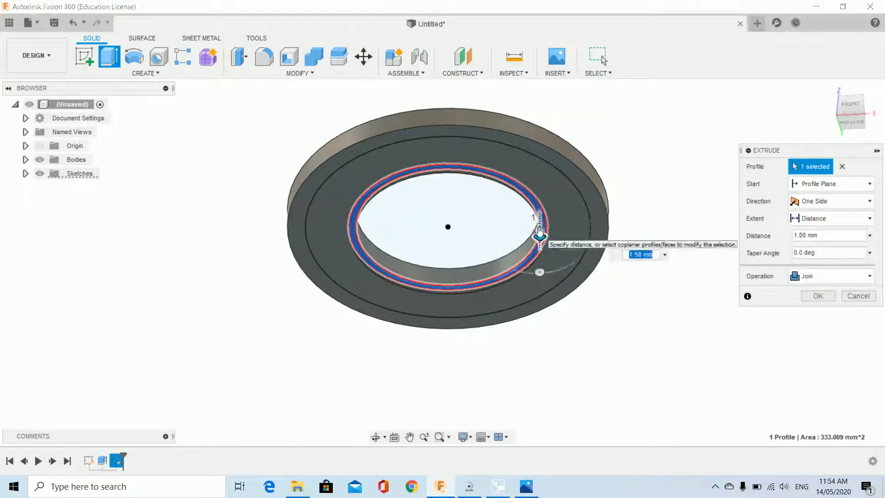
pyautogui.write('2')
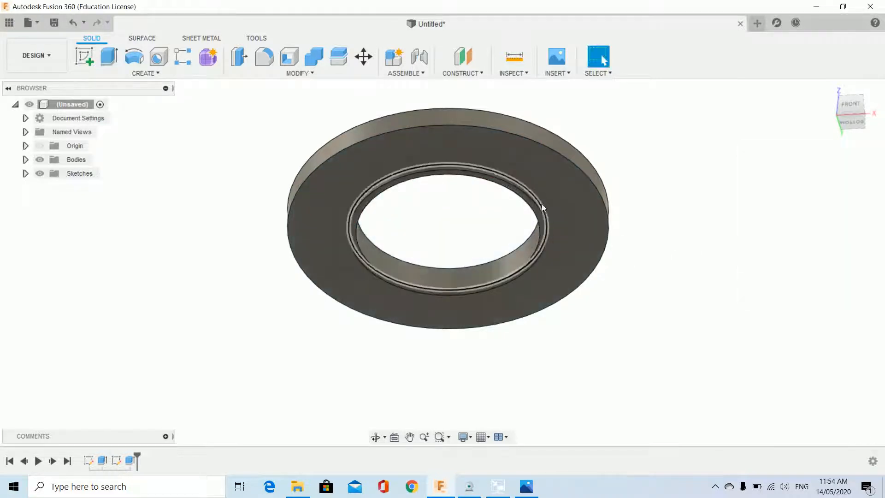
# Make Sketch3 visible again and extrude the outer band beyond the 79 mm circle downward from the underside, joined to the ring.
pyautogui.click(25, 174)
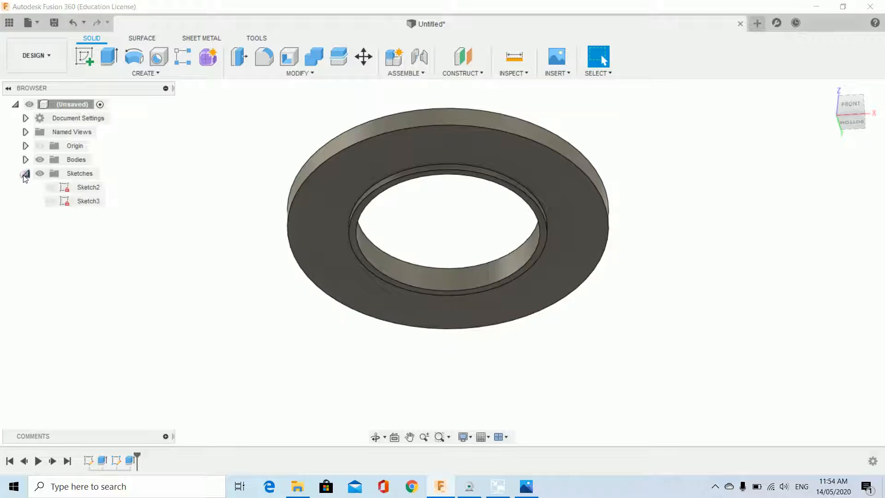
pyautogui.click(52, 202)
pyautogui.click(50, 201)
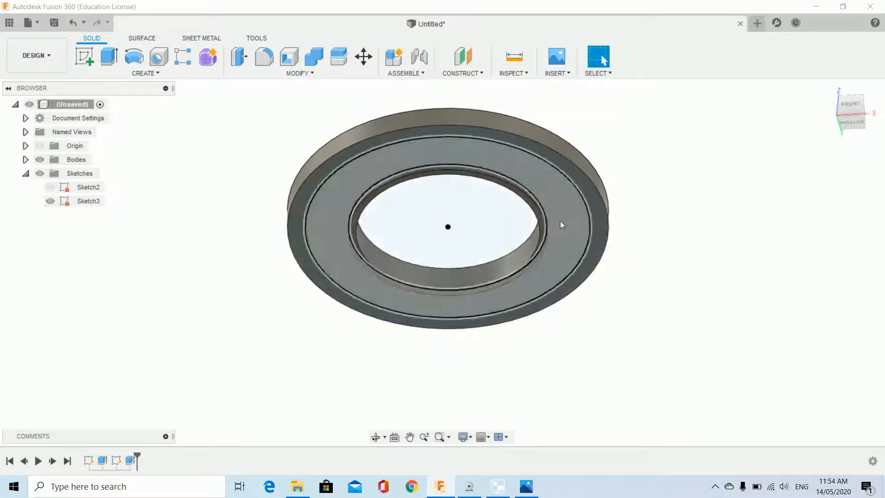
pyautogui.rightClick(671, 218)
pyautogui.click(712, 199)
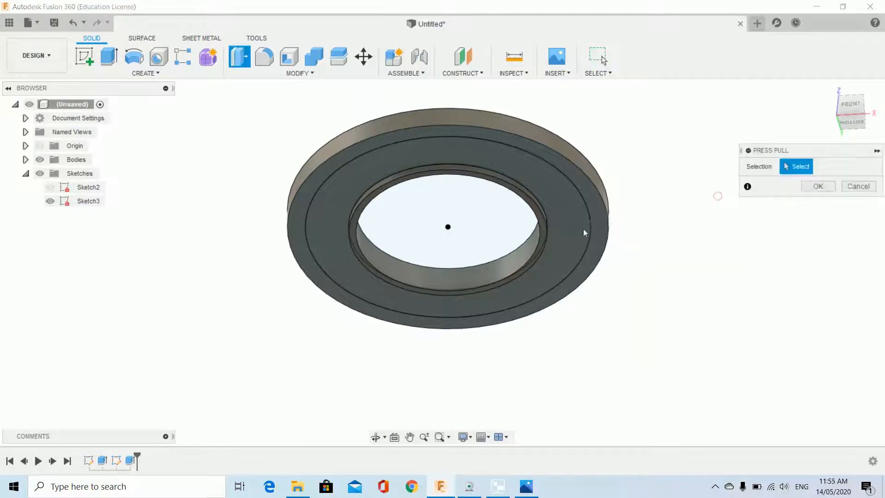
pyautogui.click(599, 226)
pyautogui.moveTo(589, 229); pyautogui.dragTo(585, 245)
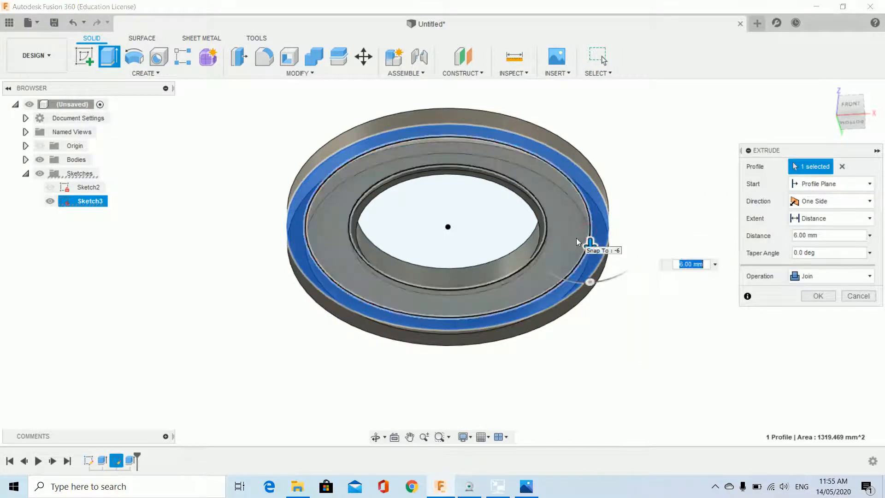
pyautogui.press('Return')
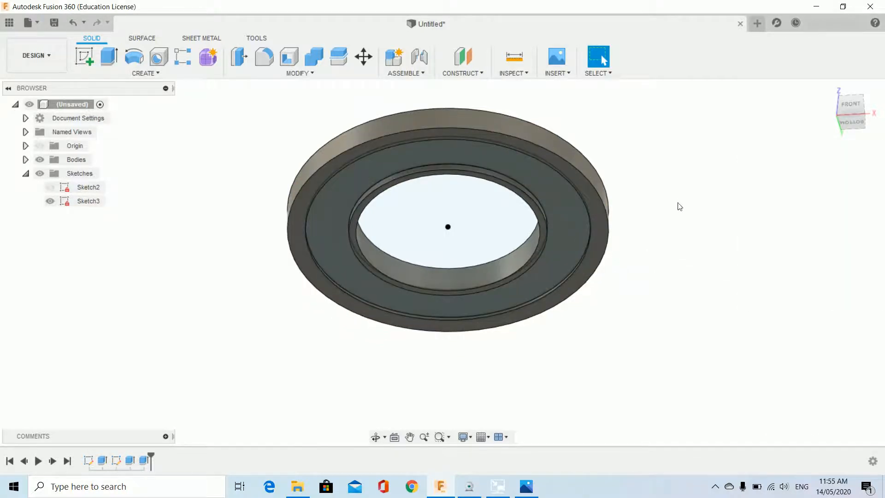
# Compare the recessed underside with the angled speaker frame photo in Photos, and return to Fusion 360 with the home view.
pyautogui.keyDown('shift'); pyautogui.moveTo(682, 207); pyautogui.dragTo(700, 239, button='middle'); pyautogui.keyUp('shift')
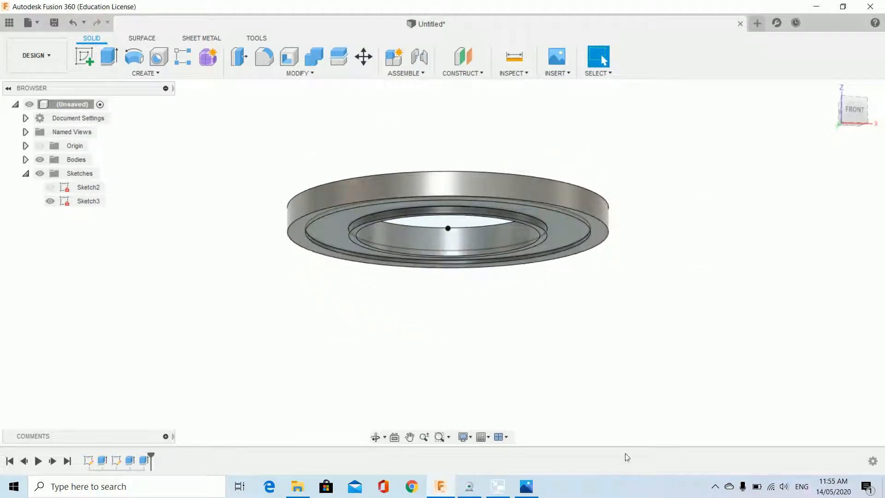
pyautogui.click(527, 487)
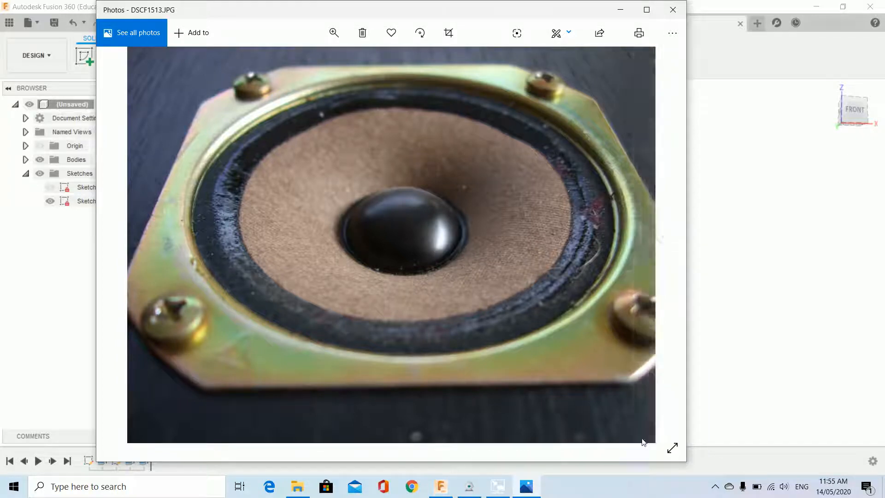
pyautogui.click(764, 277)
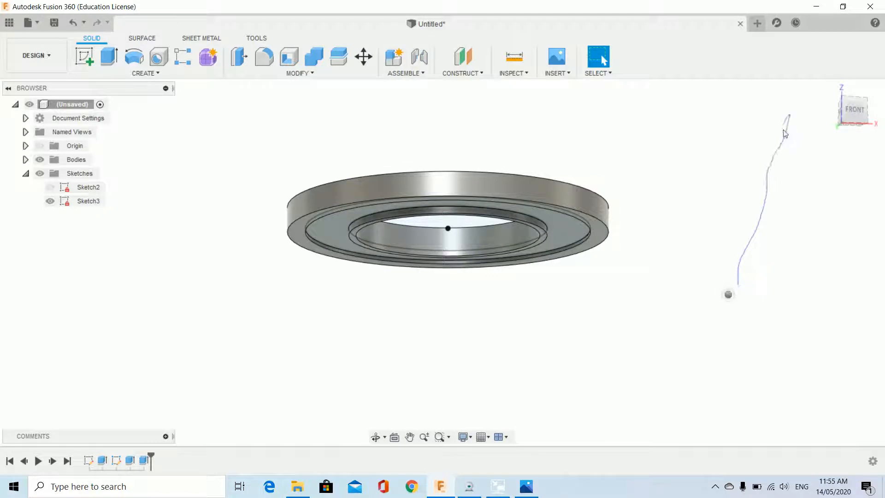
pyautogui.click(827, 90)
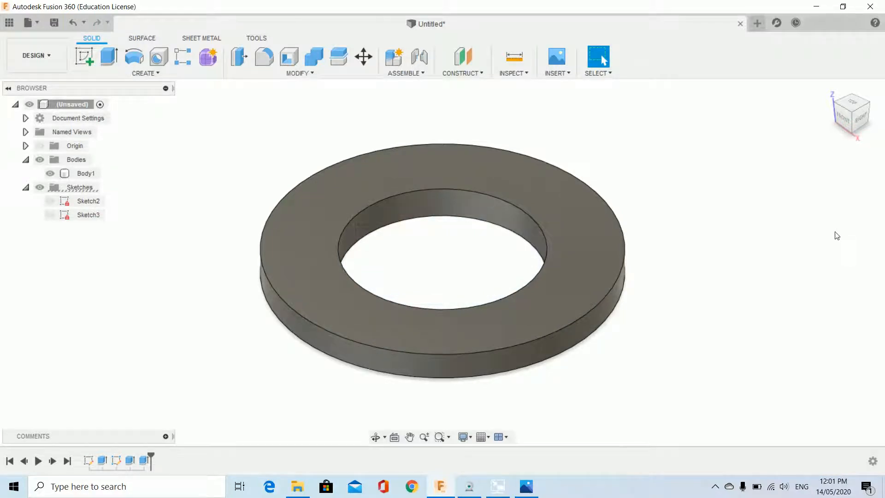
pyautogui.click(527, 489)
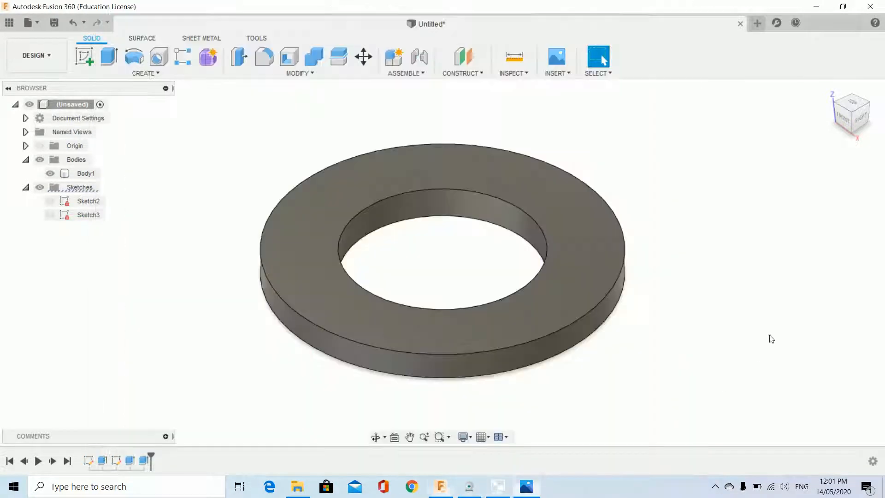
pyautogui.click(761, 355)
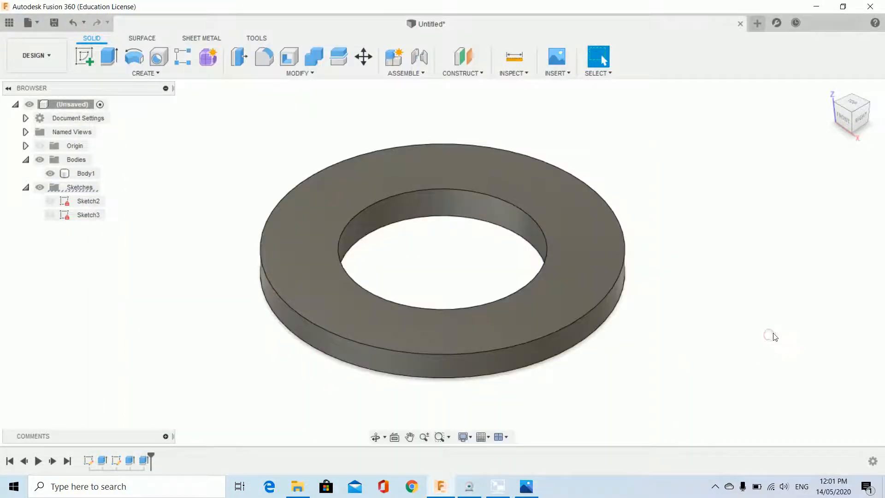
# Start a new sketch on the top face of the ring.
pyautogui.click(84, 57)
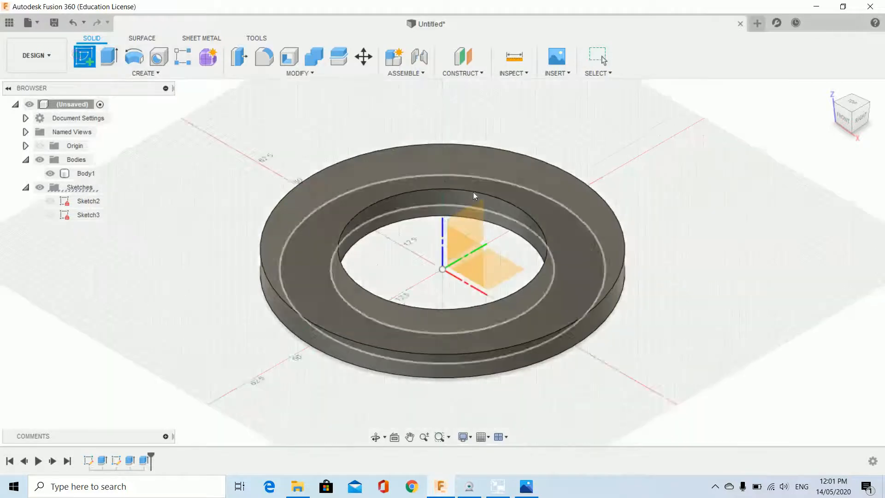
pyautogui.click(422, 165)
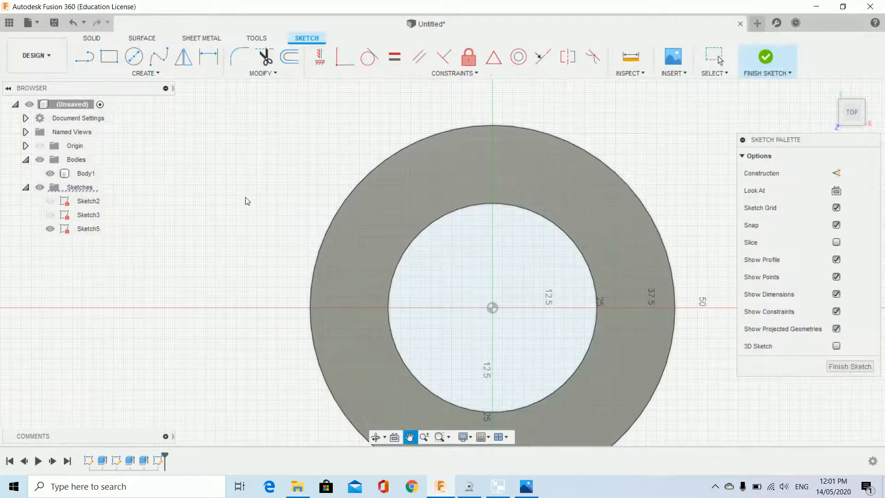
pyautogui.moveTo(245, 200); pyautogui.dragTo(199, 168, button='middle')
pyautogui.moveTo(215, 250)
pyautogui.mouseDown(button='middle')
pyautogui.moveTo(202, 209)
pyautogui.moveTo(204, 245)
pyautogui.mouseUp(button='middle')
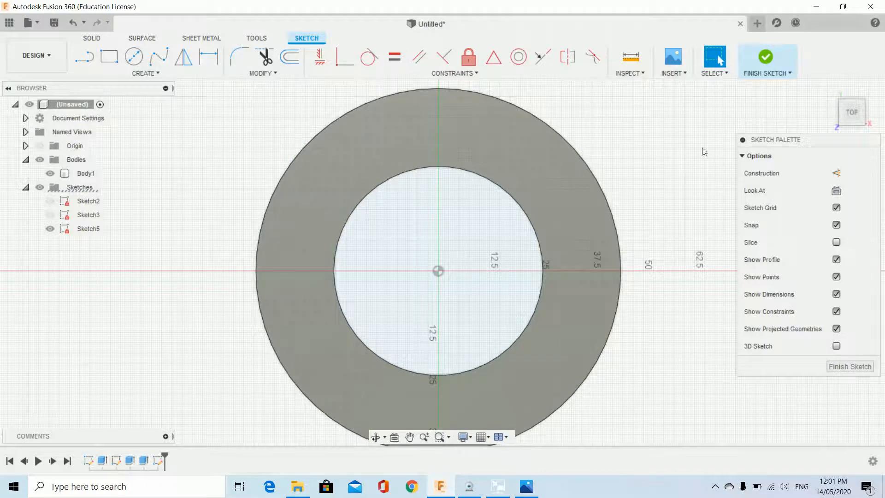
# Draw a construction line about 55 mm long from the ring's centre past its outer edge, at an angle of 135 degrees.
pyautogui.click(837, 174)
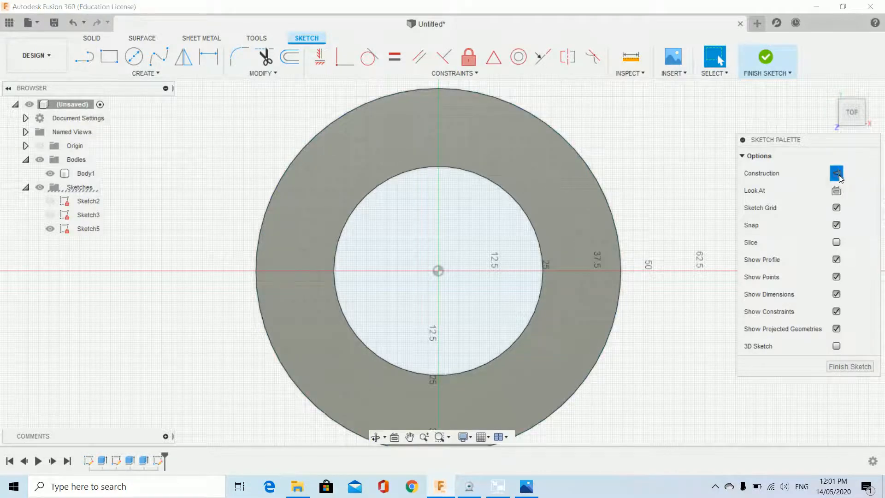
pyautogui.click(86, 57)
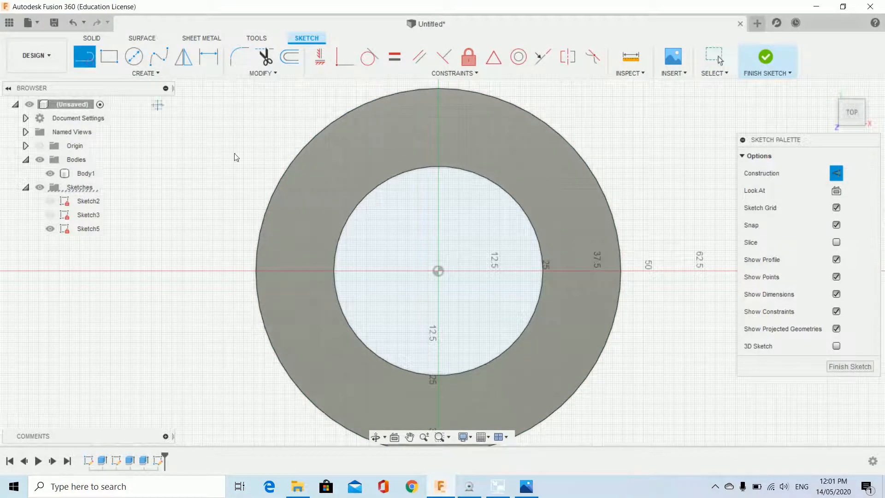
pyautogui.click(439, 272)
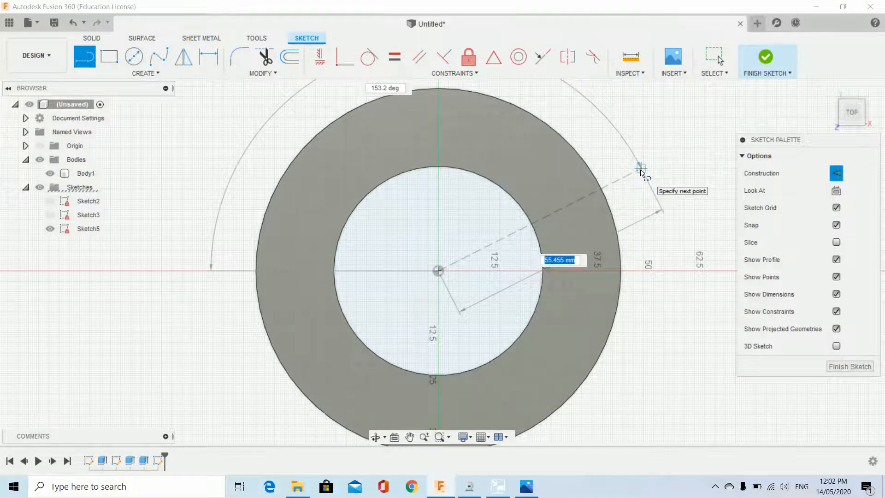
pyautogui.press('Tab')
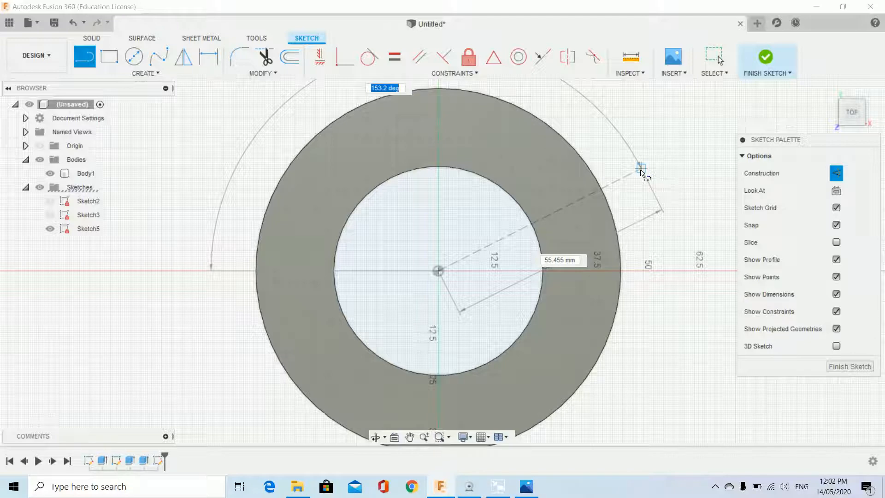
pyautogui.write('1')
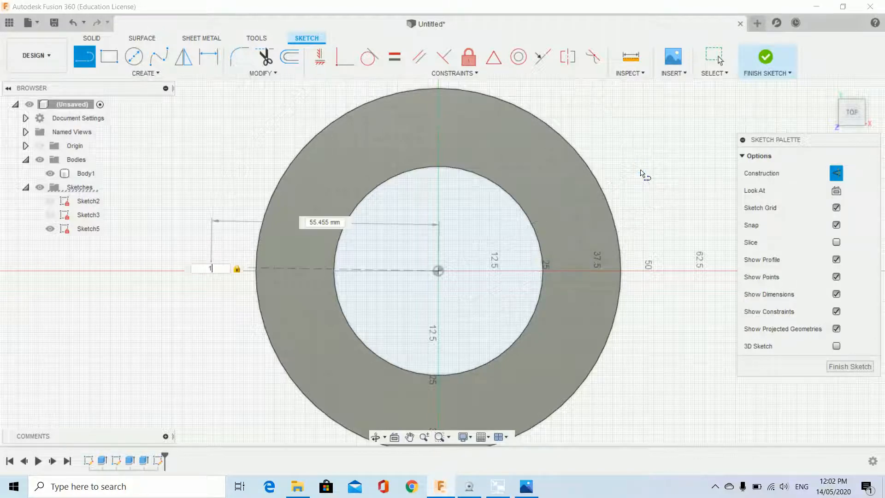
pyautogui.write('35')
pyautogui.press('Return')
pyautogui.press('Escape')
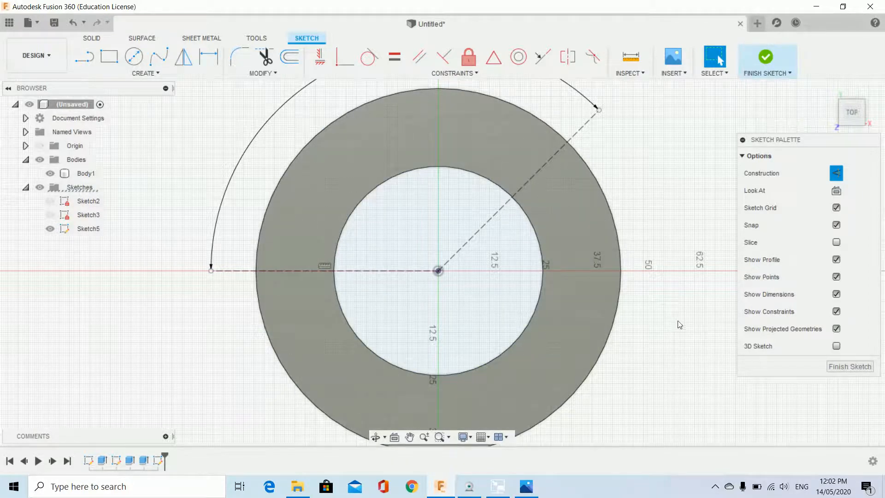
# Draw a construction line about 55 mm long from the ring's centre towards the lower left at 45 degrees, continuing the first diagonal.
pyautogui.click(84, 56)
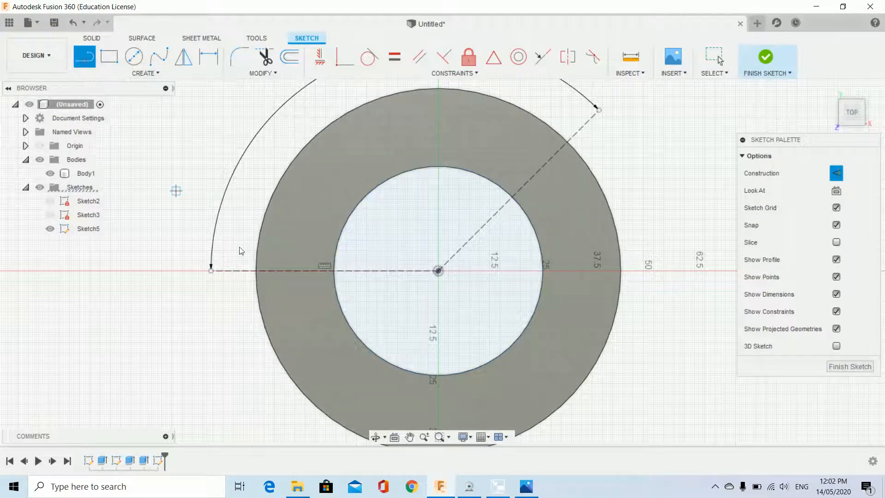
pyautogui.click(437, 273)
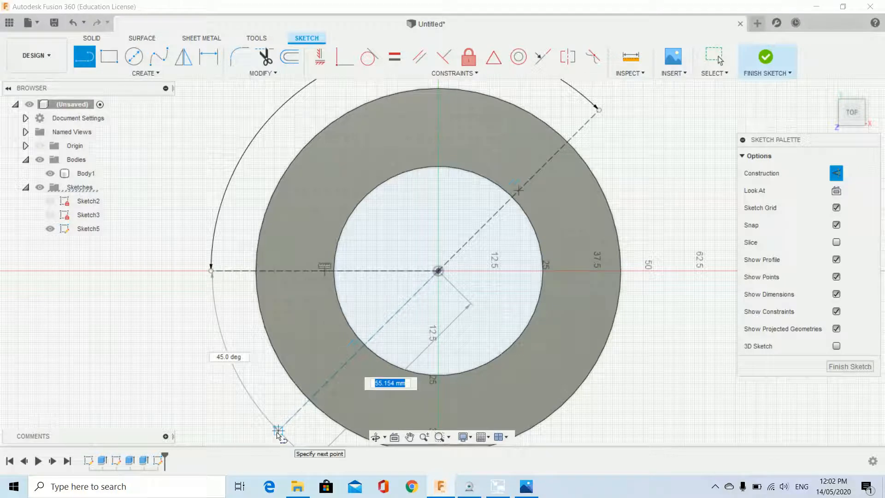
pyautogui.click(278, 431)
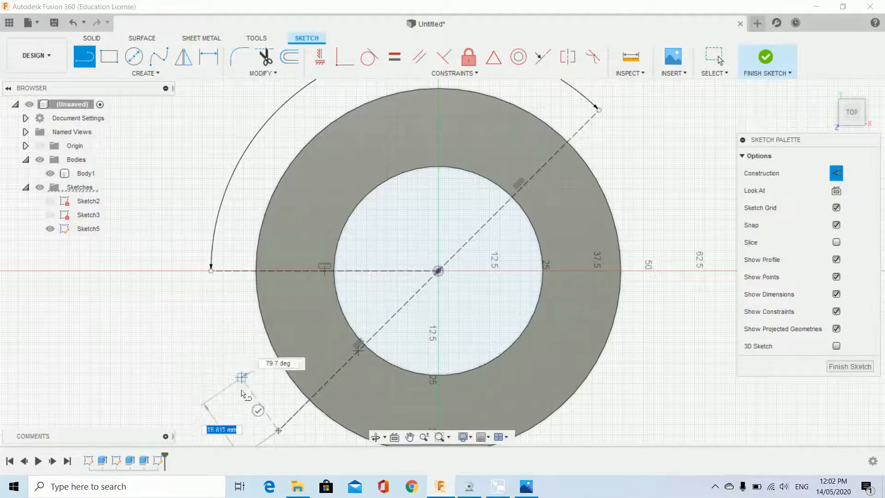
pyautogui.press('Escape')
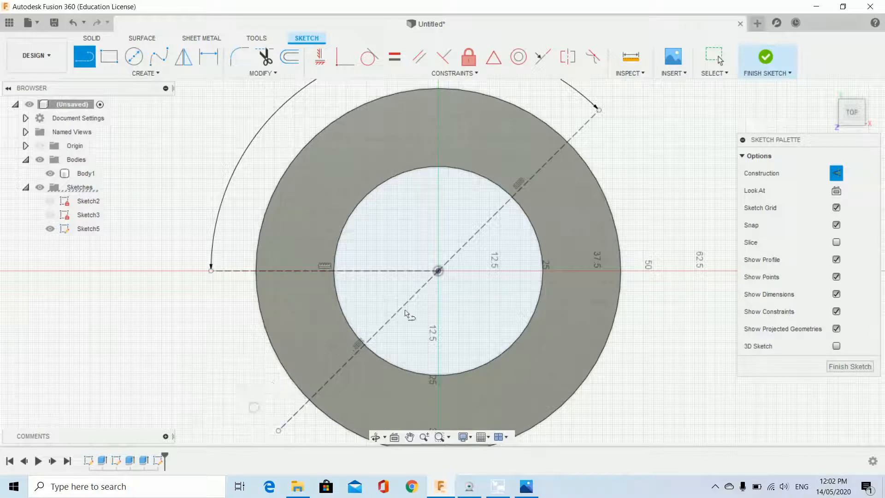
# Draw two more diagonal construction lines from the ring's centre past its outer edge, towards the lower right and the upper left.
pyautogui.click(438, 272)
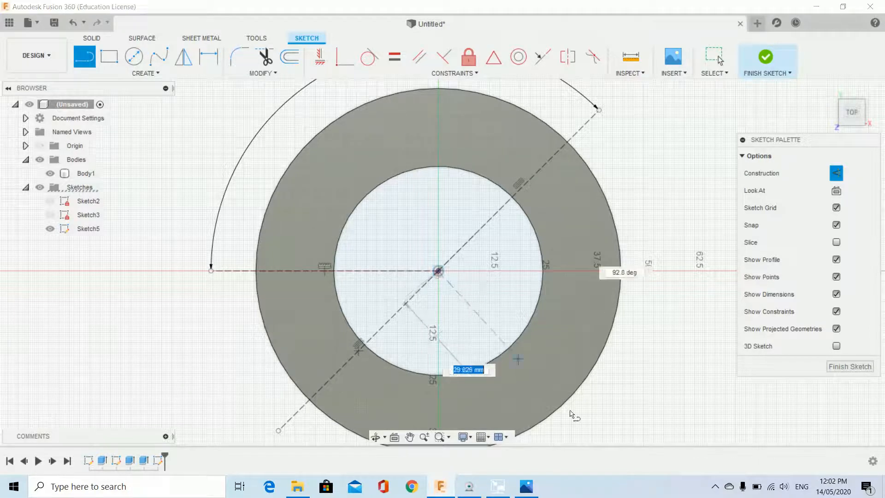
pyautogui.click(605, 441)
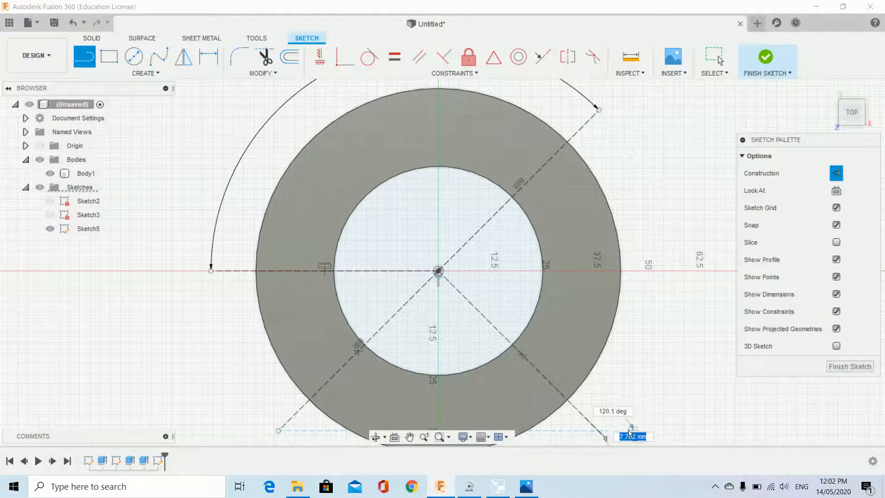
pyautogui.moveTo(624, 428); pyautogui.dragTo(644, 354, button='middle')
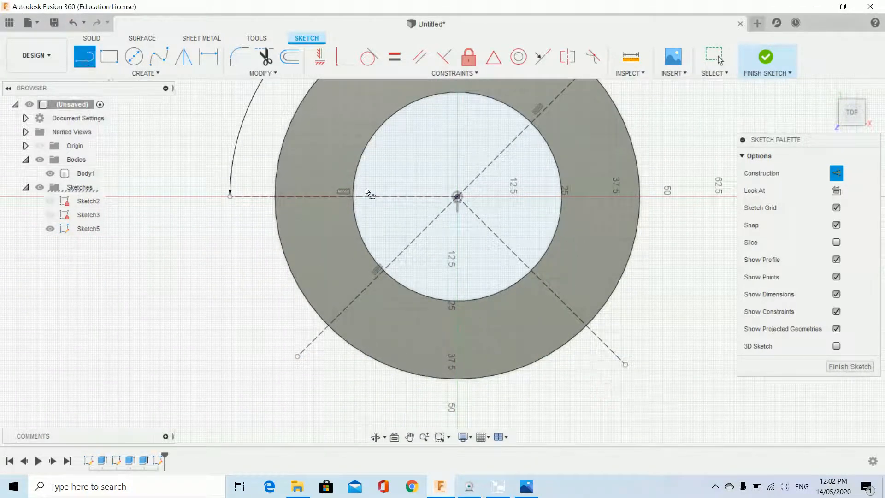
pyautogui.moveTo(621, 282)
pyautogui.mouseDown(button='middle')
pyautogui.moveTo(662, 360)
pyautogui.moveTo(664, 417)
pyautogui.mouseUp(button='middle')
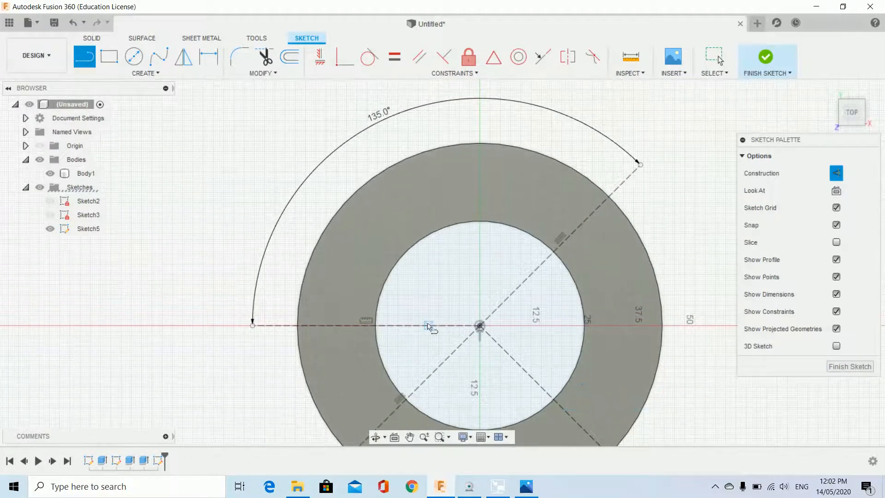
pyautogui.click(480, 326)
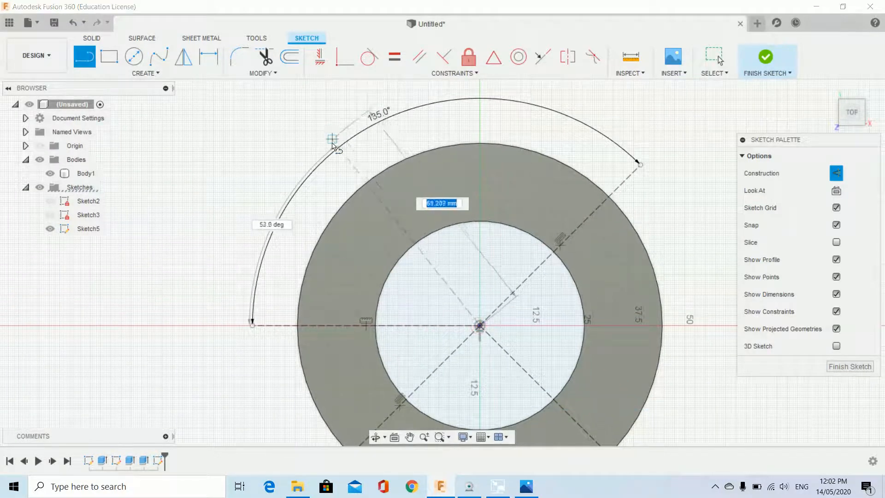
pyautogui.click(337, 184)
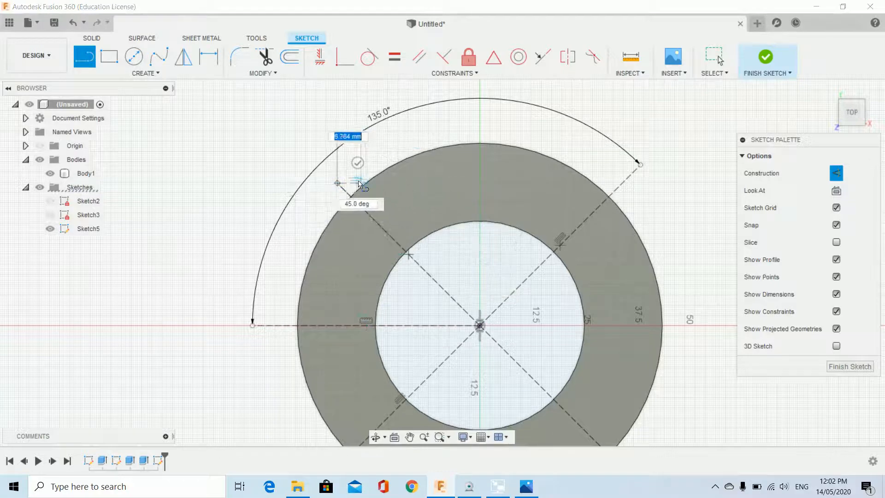
pyautogui.press('Escape')
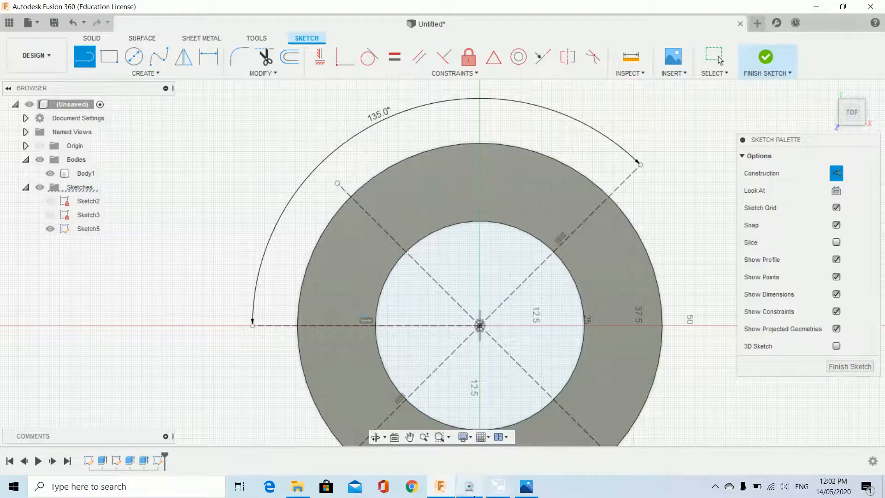
# Check the fixing-hole spacing in the Photos image, and draw a 23.5 mm vertical construction line upward from the ring's centre in Fusion 360.
pyautogui.click(528, 486)
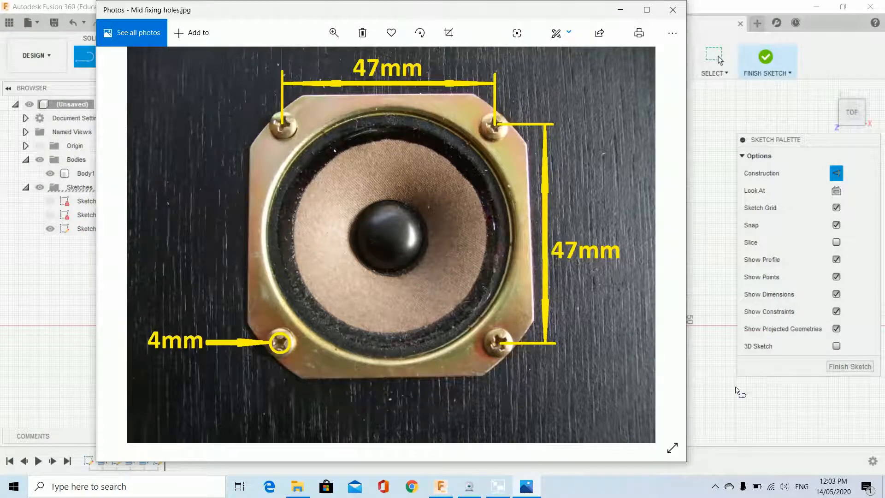
pyautogui.click(734, 407)
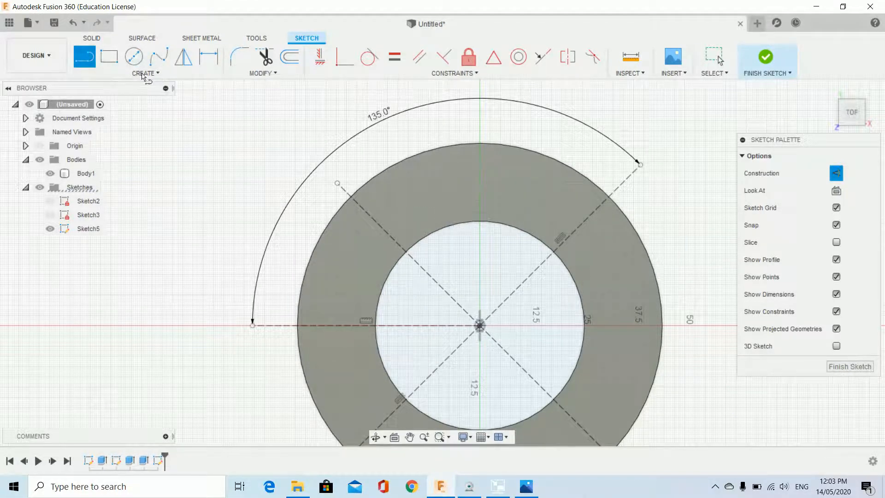
pyautogui.click(480, 327)
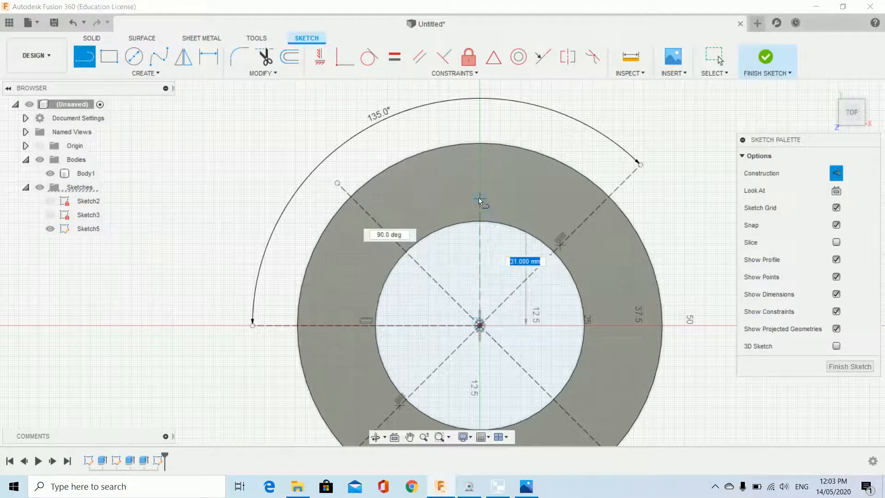
pyautogui.write('23.5')
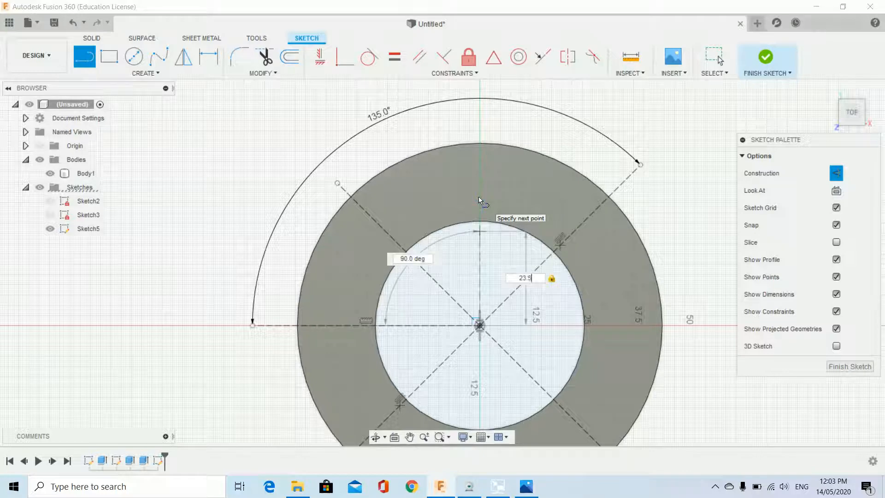
pyautogui.press('Return')
pyautogui.press('Return')
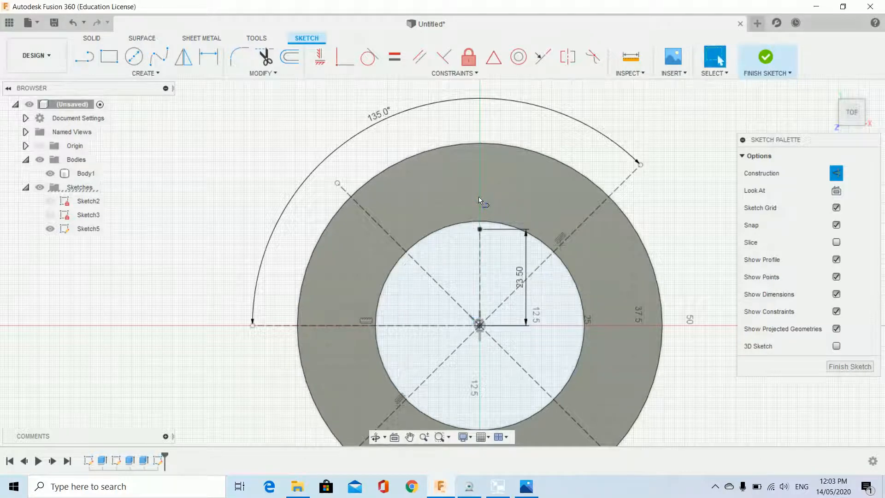
# Draw a horizontal construction line from the end of the 23.5 mm line to the upper-right diagonal, and end the Line command.
pyautogui.click(85, 56)
pyautogui.click(480, 229)
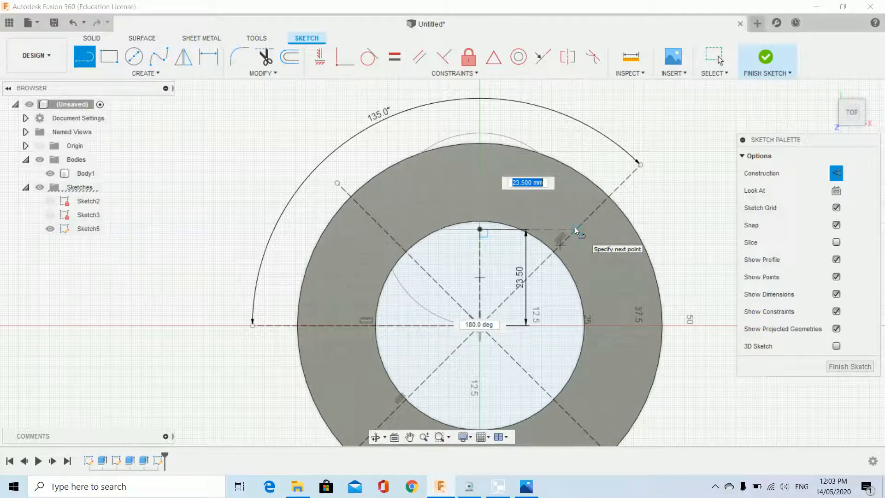
pyautogui.click(575, 229)
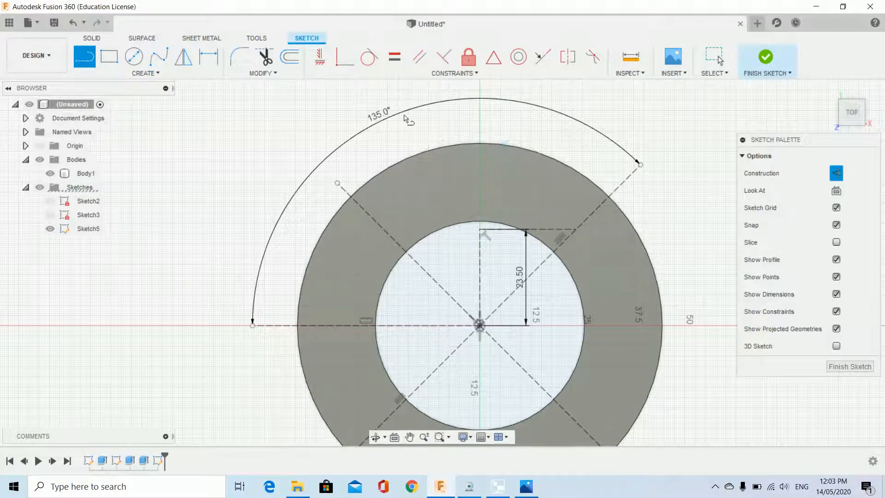
pyautogui.rightClick(187, 149)
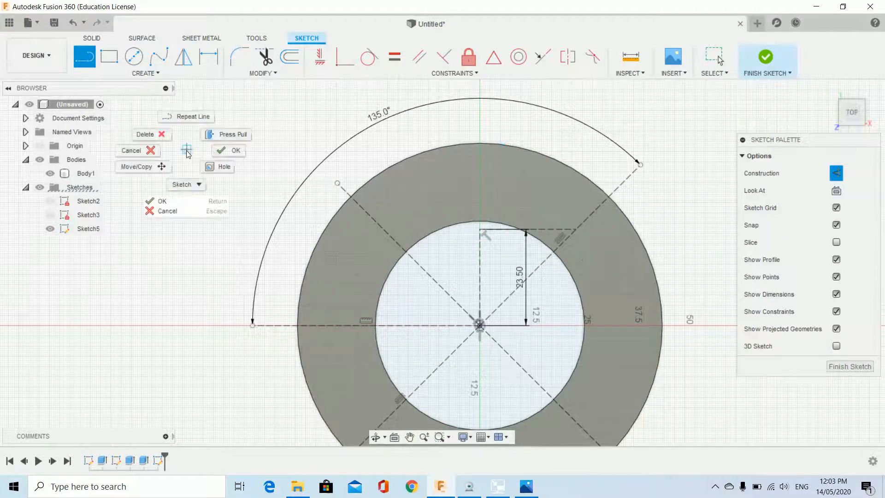
pyautogui.click(156, 152)
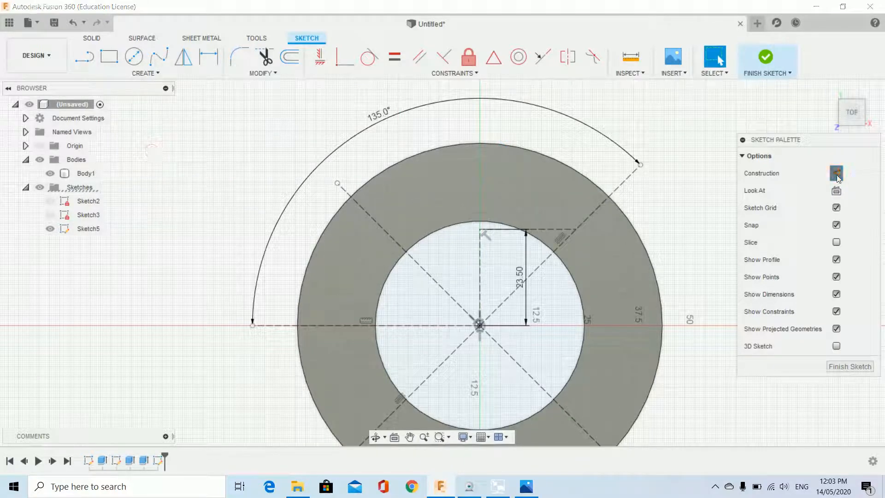
# With construction mode off, draw a 4 mm diameter circle where the horizontal construction line meets the upper-right diagonal.
pyautogui.click(133, 59)
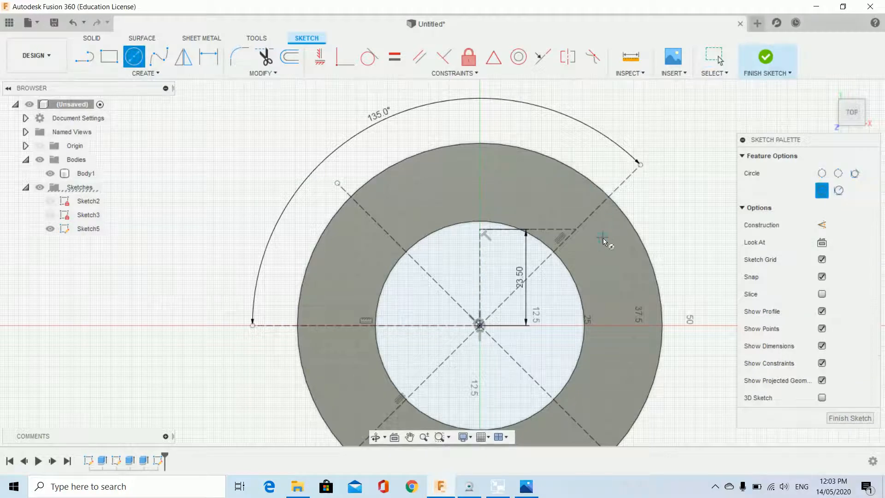
pyautogui.click(575, 230)
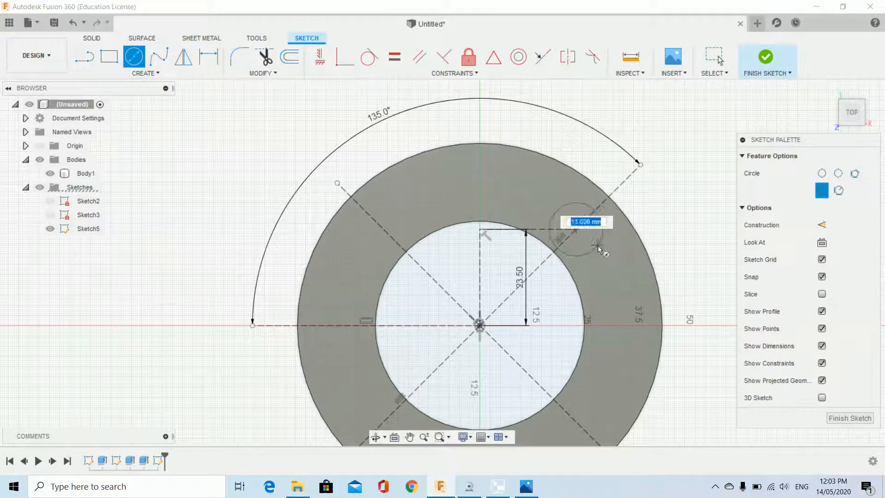
pyautogui.write('5')
pyautogui.press('Return')
pyautogui.press('Escape')
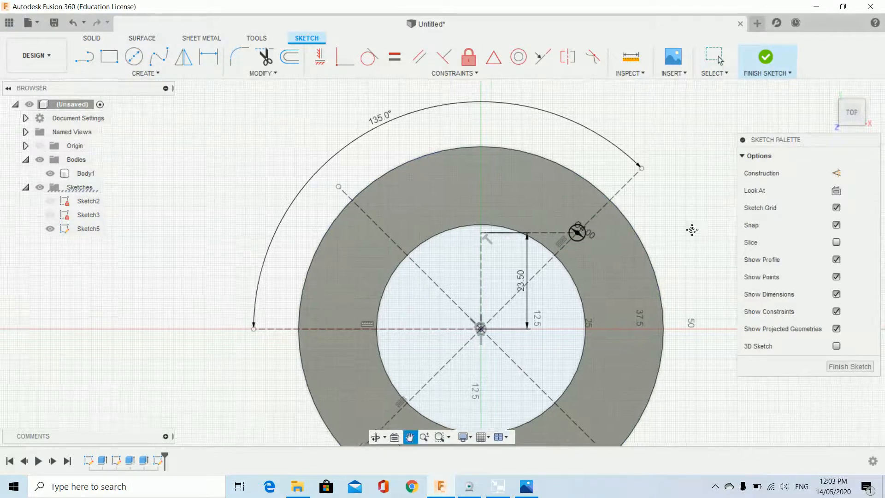
# Draw a 4 mm diameter circle on the lower-right diagonal, vertically aligned with the upper-right hole circle.
pyautogui.moveTo(693, 229); pyautogui.dragTo(699, 159, button='middle')
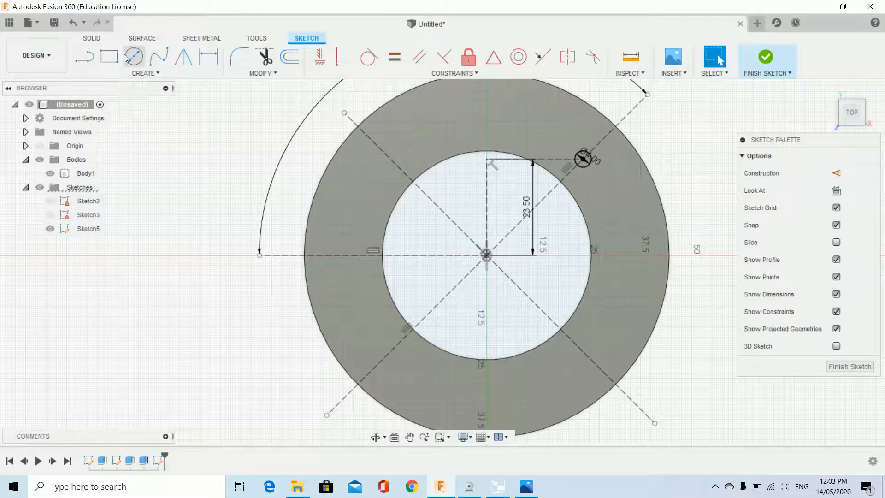
pyautogui.rightClick(183, 208)
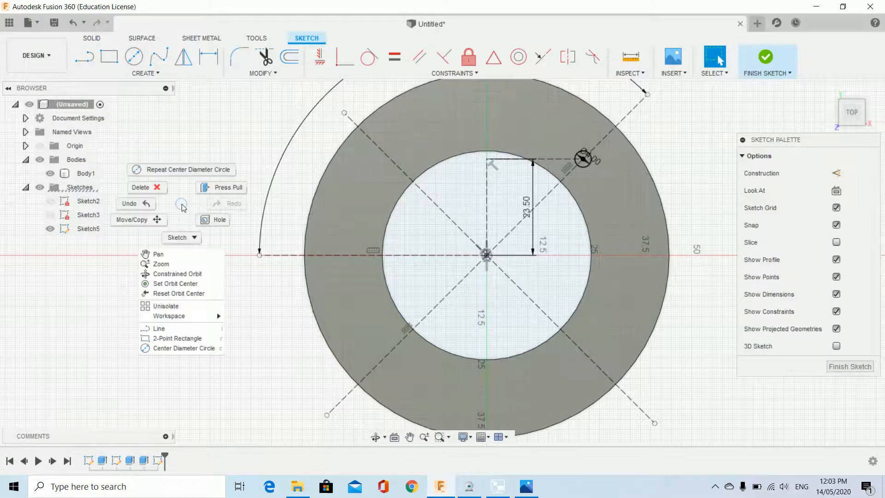
pyautogui.click(175, 173)
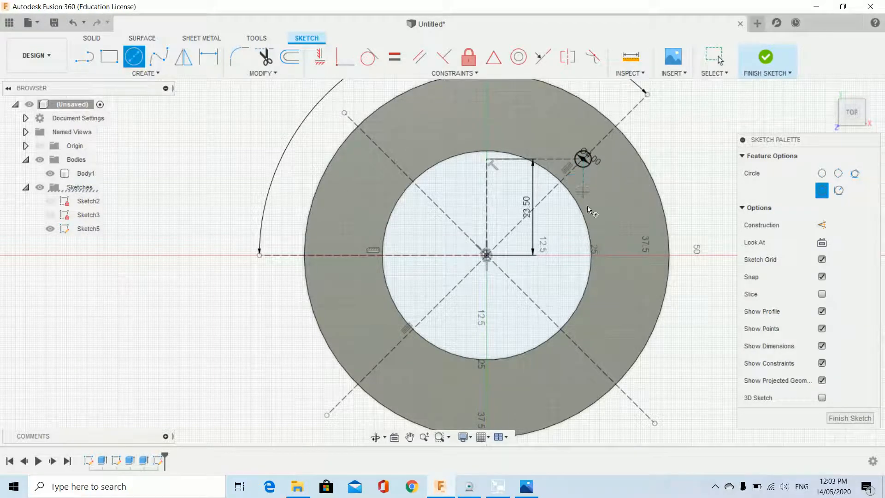
pyautogui.click(584, 351)
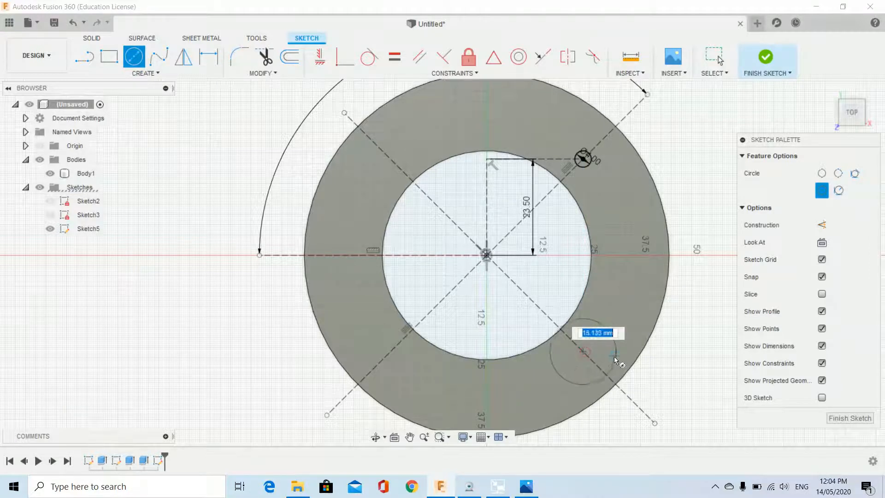
pyautogui.press('Return')
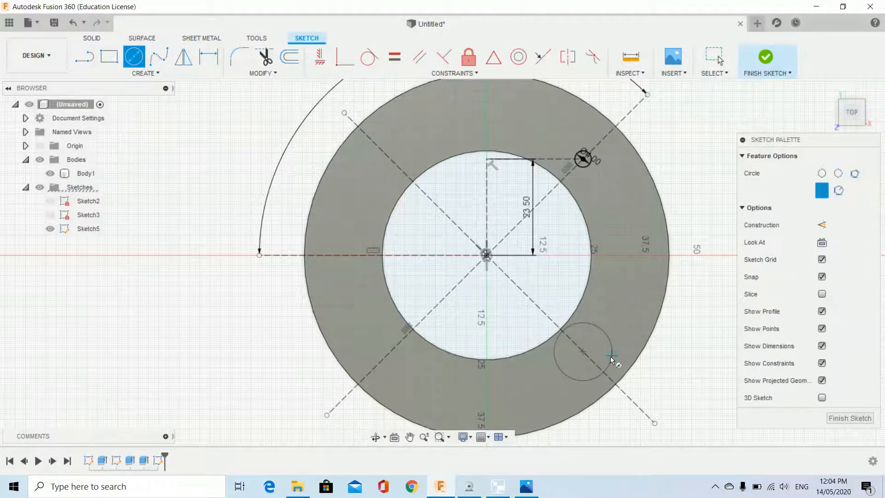
pyautogui.press('Escape')
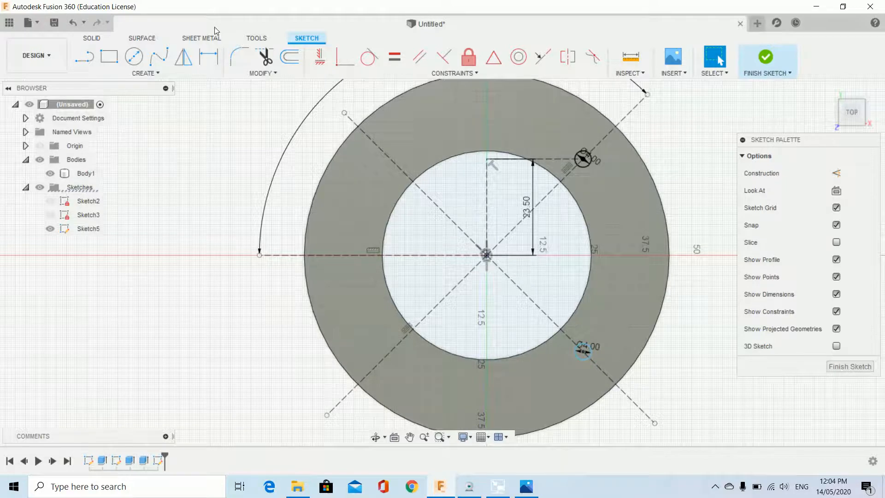
# Draw a 4 mm diameter circle on the lower-left diagonal, level with the lower-right hole circle.
pyautogui.click(133, 56)
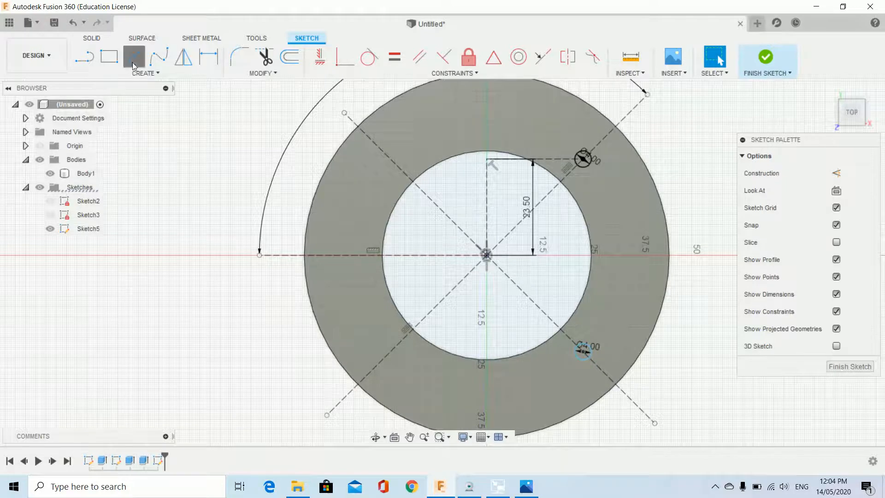
pyautogui.click(391, 351)
pyautogui.write('4')
pyautogui.press('Return')
pyautogui.press('Escape')
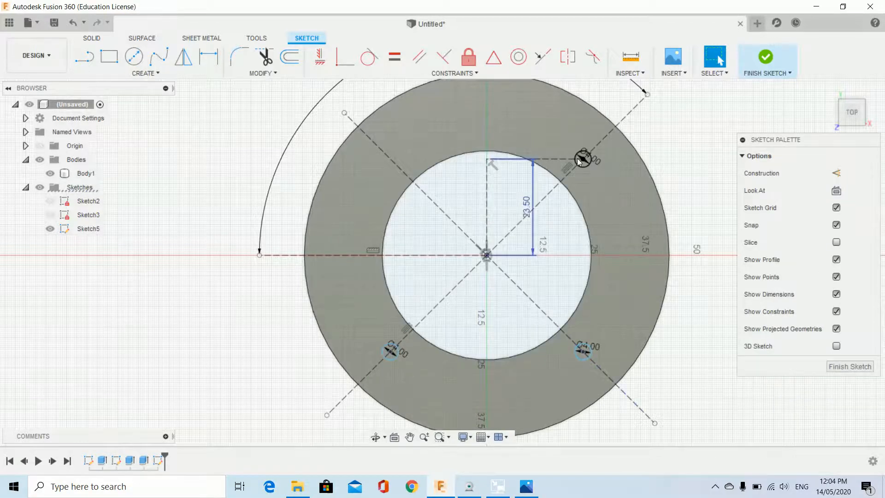
pyautogui.click(134, 59)
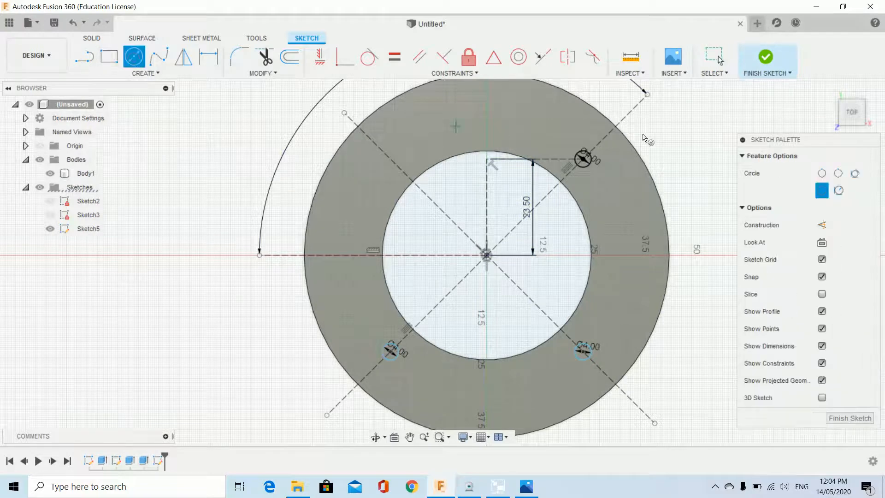
pyautogui.click(582, 162)
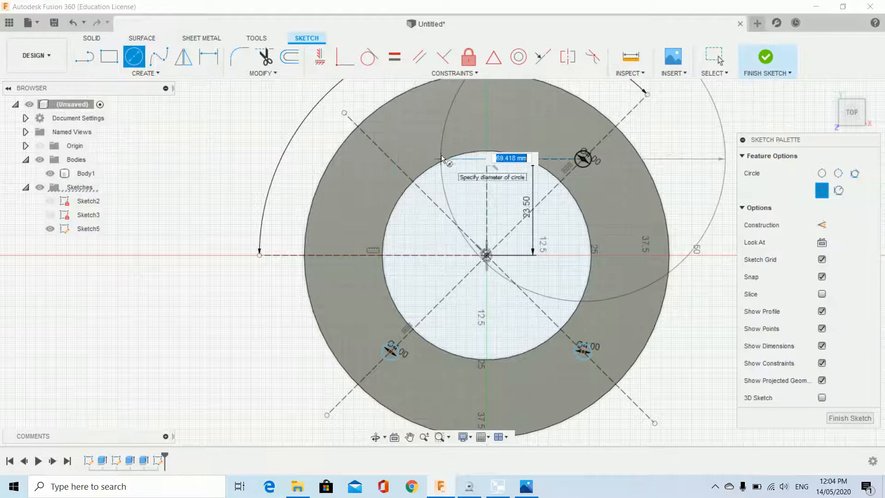
pyautogui.click(441, 156)
pyautogui.click(77, 24)
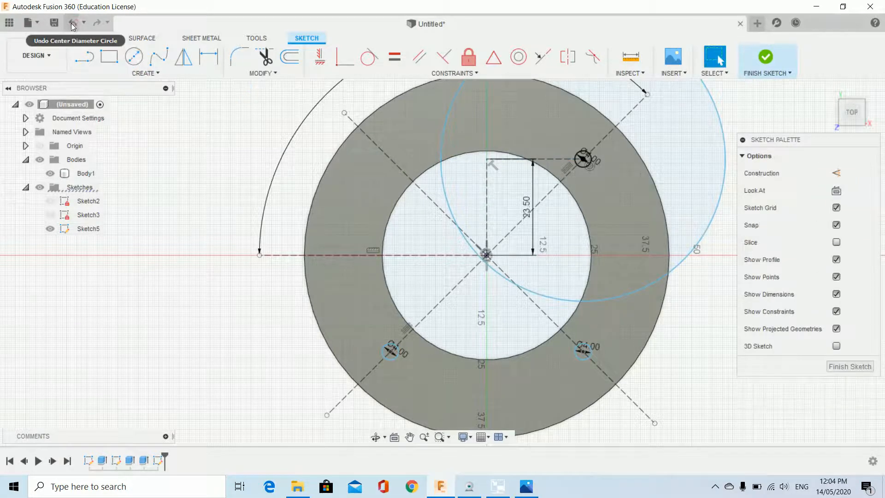
pyautogui.click(72, 24)
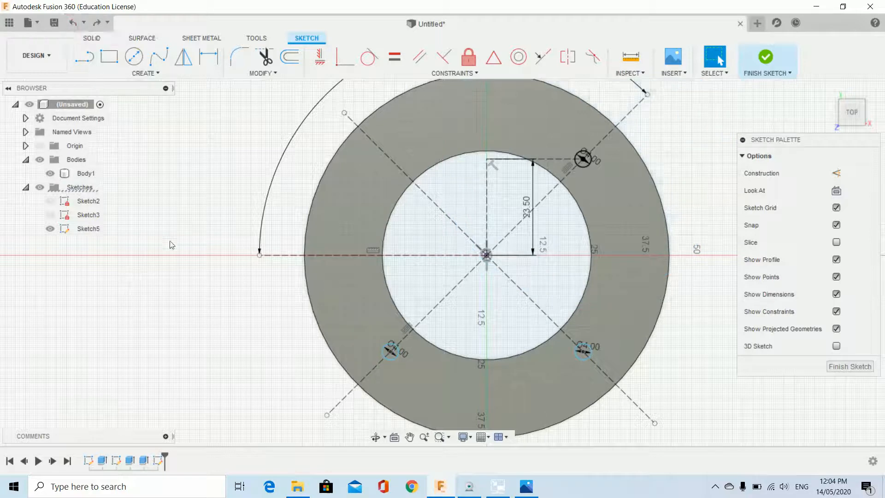
# Draw a 4 mm diameter circle on the upper-left diagonal, level with the upper-right hole circle, and finish the sketch.
pyautogui.click(134, 57)
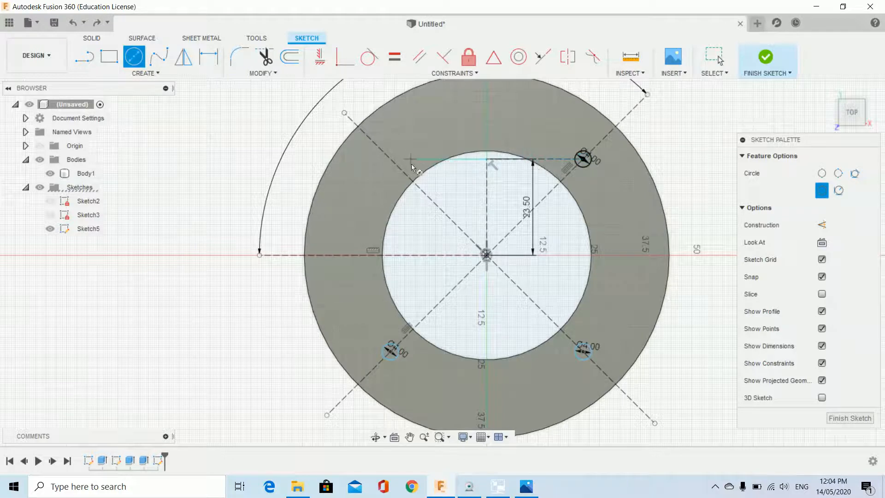
pyautogui.click(393, 163)
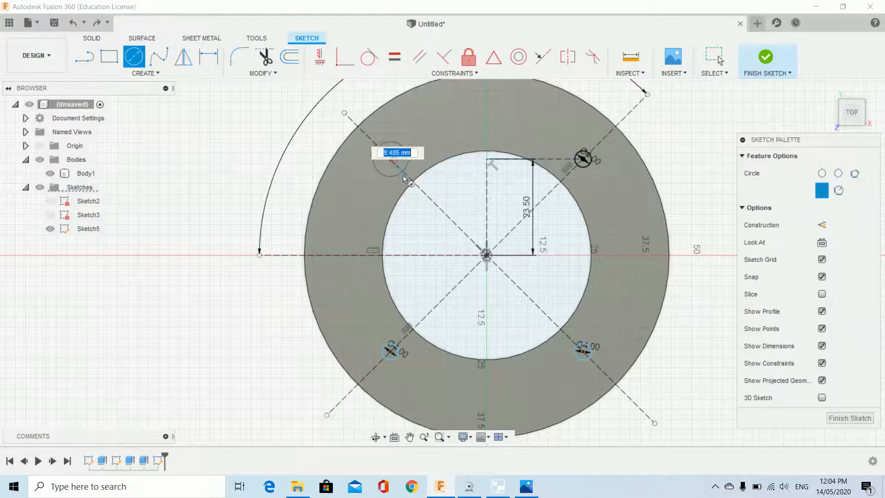
pyautogui.write('4')
pyautogui.press('Return')
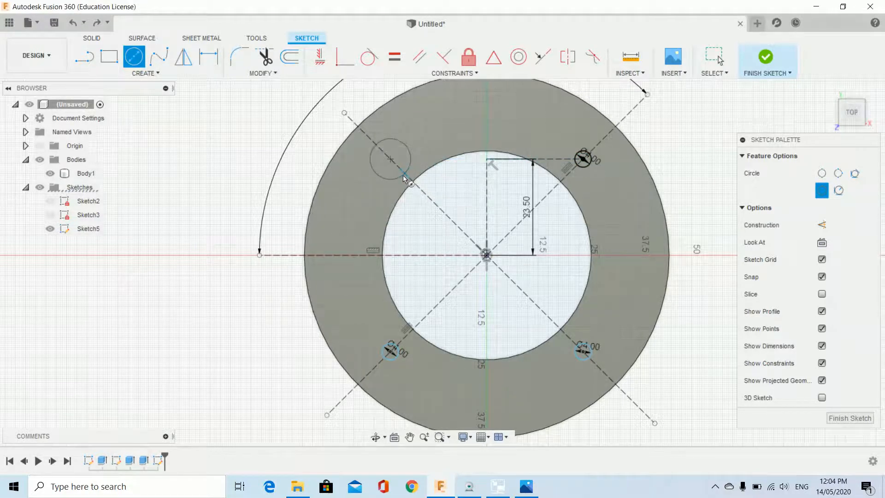
pyautogui.press('Escape')
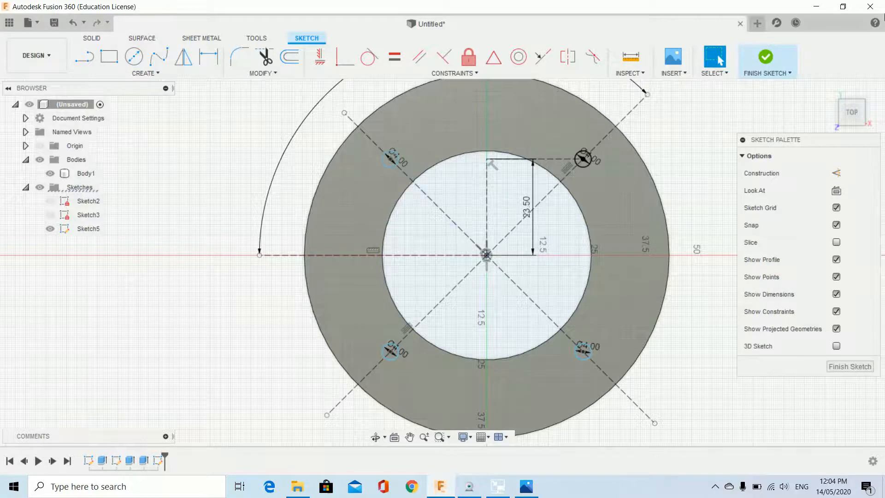
pyautogui.click(771, 58)
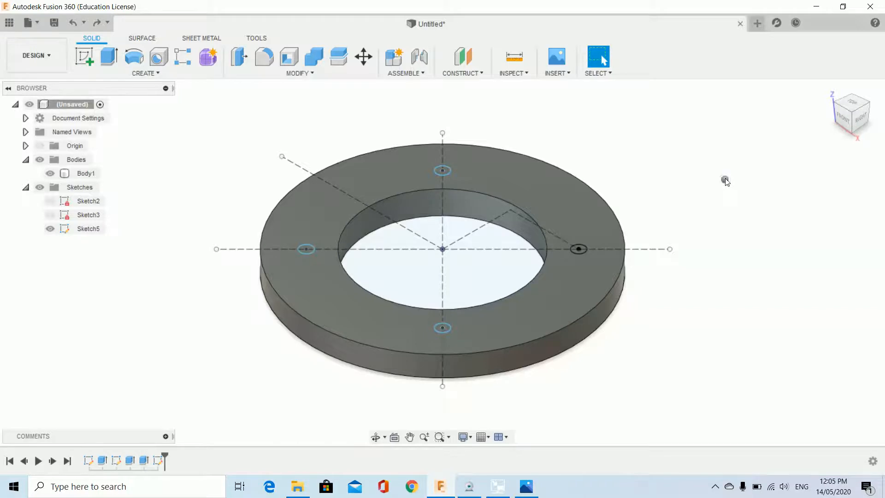
# Cut the four 4 mm hole circles 8 mm down into the ring using Press Pull.
pyautogui.rightClick(725, 181)
pyautogui.click(767, 165)
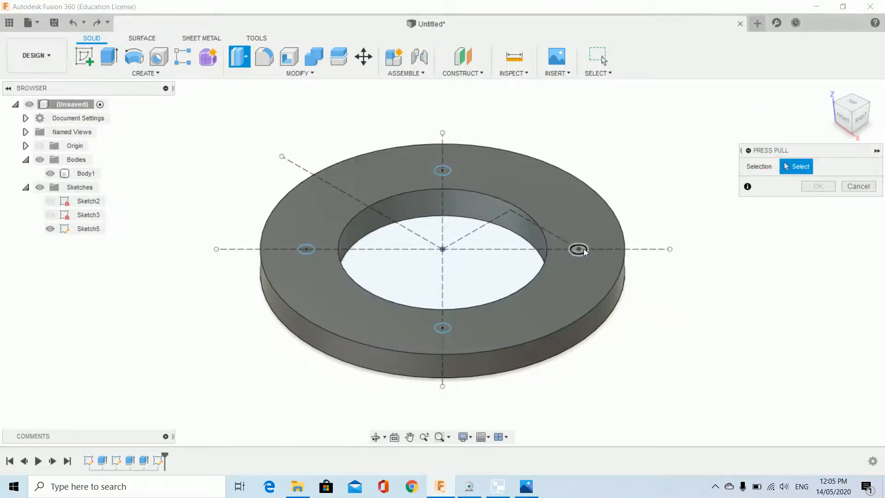
pyautogui.click(585, 249)
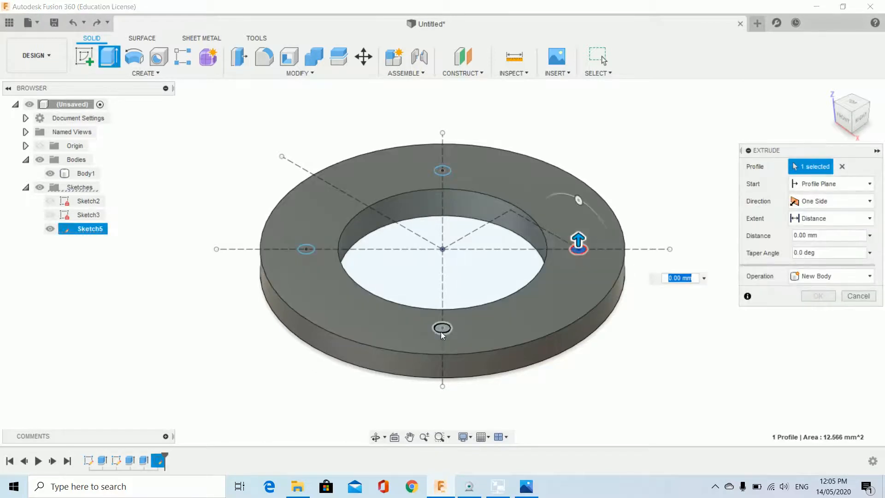
pyautogui.click(443, 328)
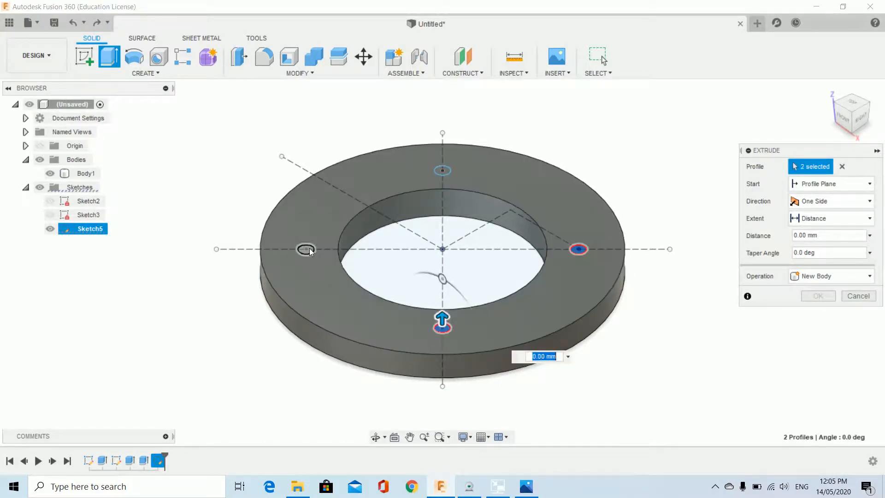
pyautogui.click(306, 249)
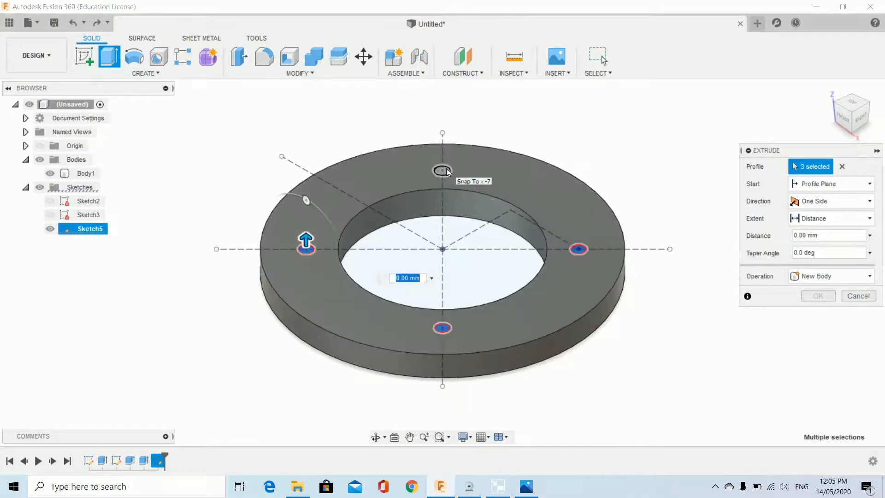
pyautogui.click(444, 171)
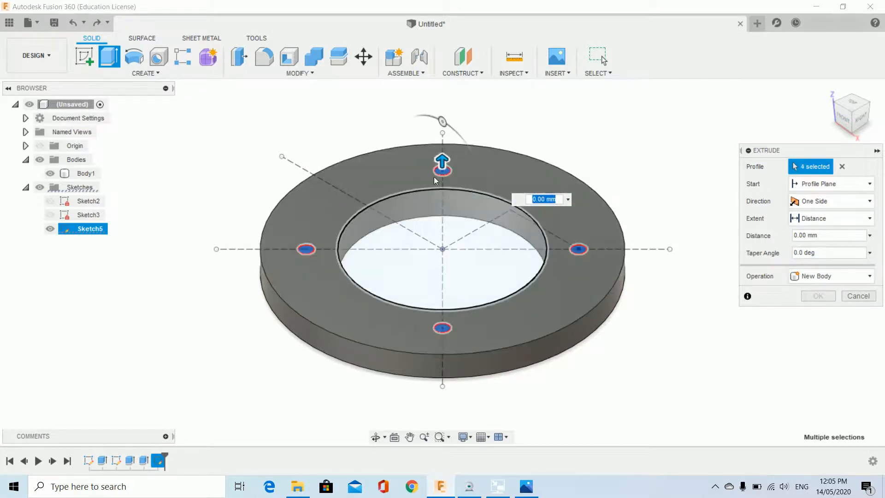
pyautogui.moveTo(442, 165); pyautogui.dragTo(444, 187)
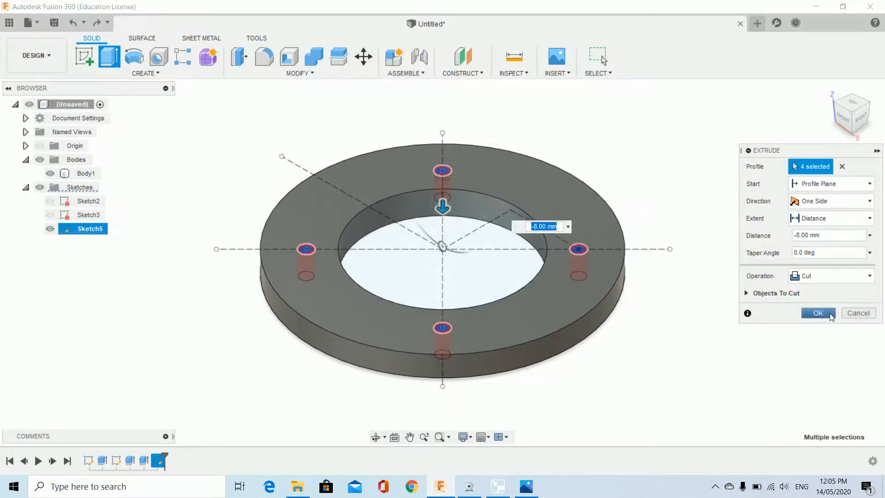
pyautogui.click(834, 314)
pyautogui.moveTo(757, 286)
pyautogui.keyDown('shift'); pyautogui.mouseDown(button='middle')
pyautogui.moveTo(752, 352)
pyautogui.moveTo(741, 284)
pyautogui.mouseUp(button='middle'); pyautogui.keyUp('shift')
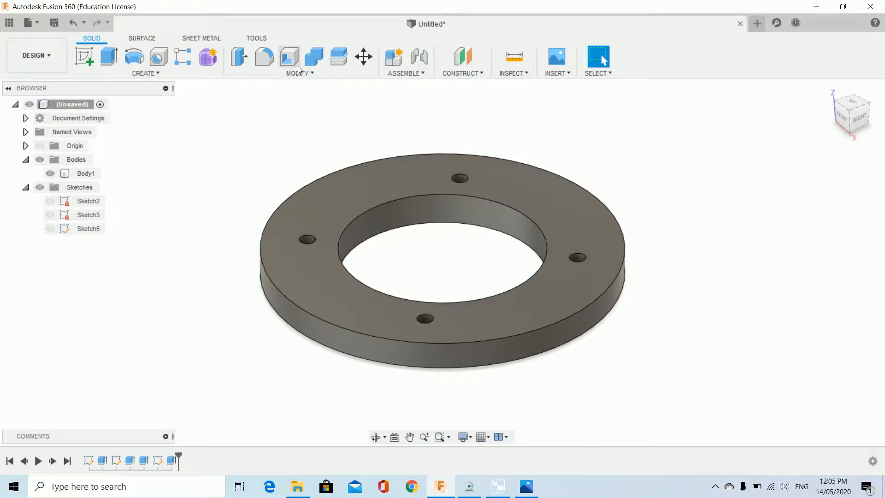
# Fillet the outer edge of the ring's top face with a 5 mm radius.
pyautogui.click(264, 57)
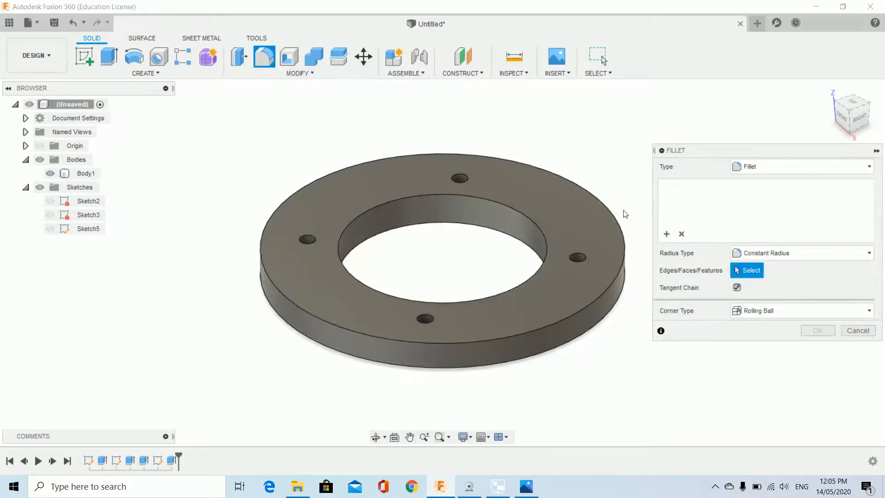
pyautogui.click(617, 222)
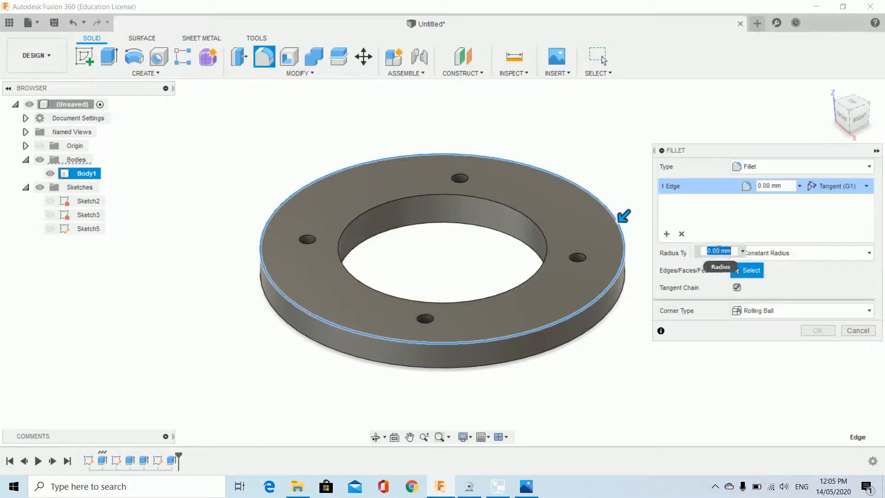
pyautogui.write('5')
pyautogui.press('Return')
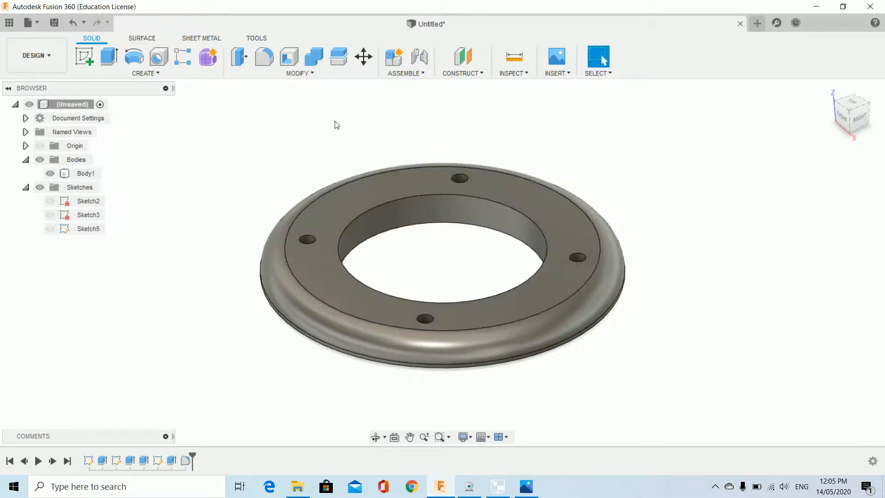
# Chamfer the inner edge of the ring's top face with an equal distance of 7 mm.
pyautogui.click(308, 73)
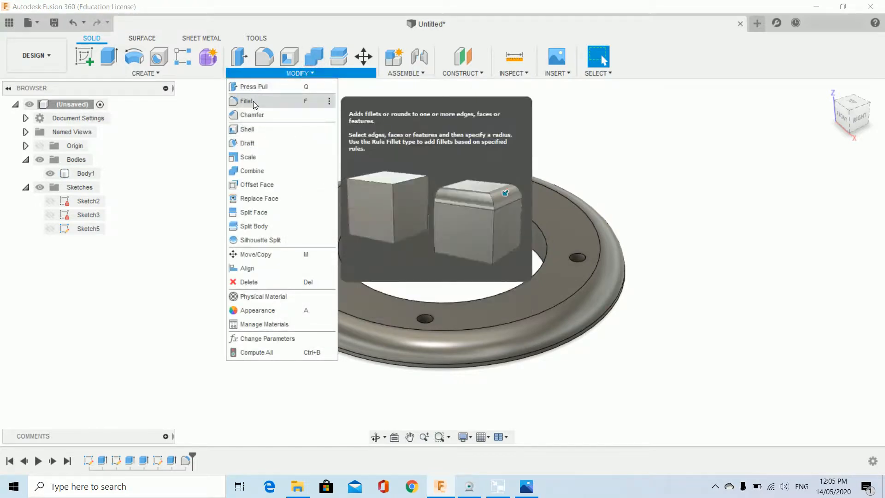
pyautogui.click(252, 115)
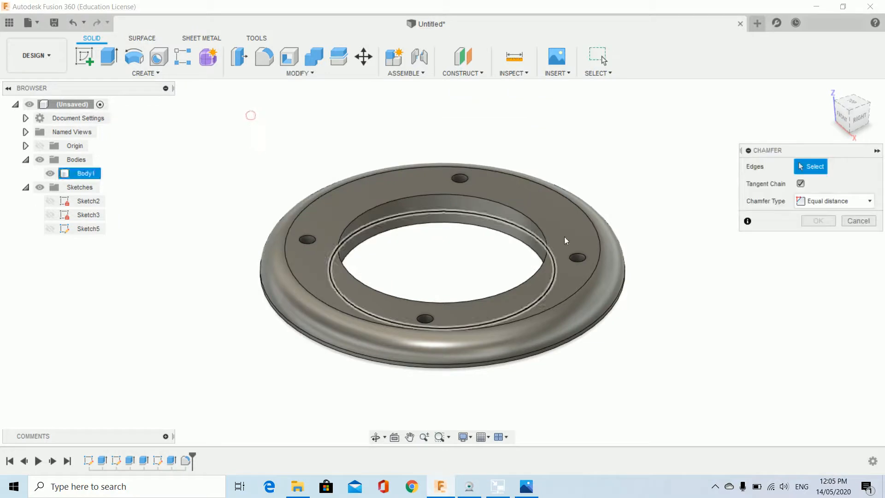
pyautogui.click(539, 228)
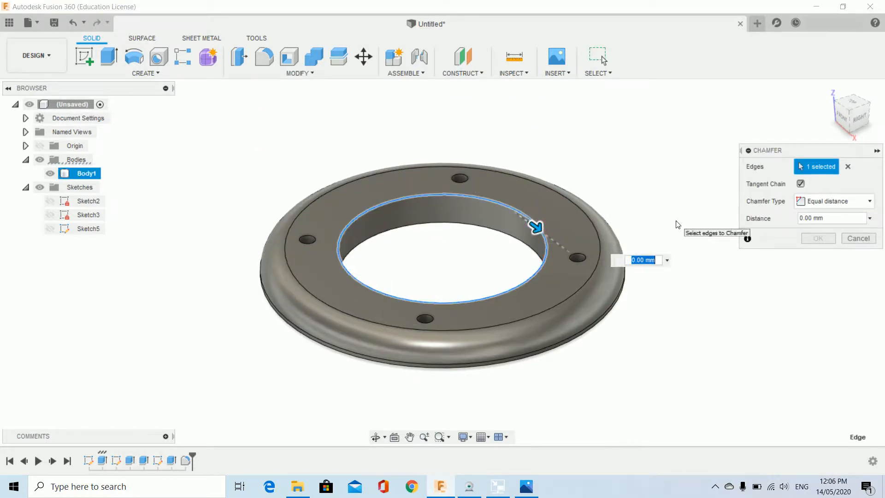
pyautogui.write('10')
pyautogui.press('Return')
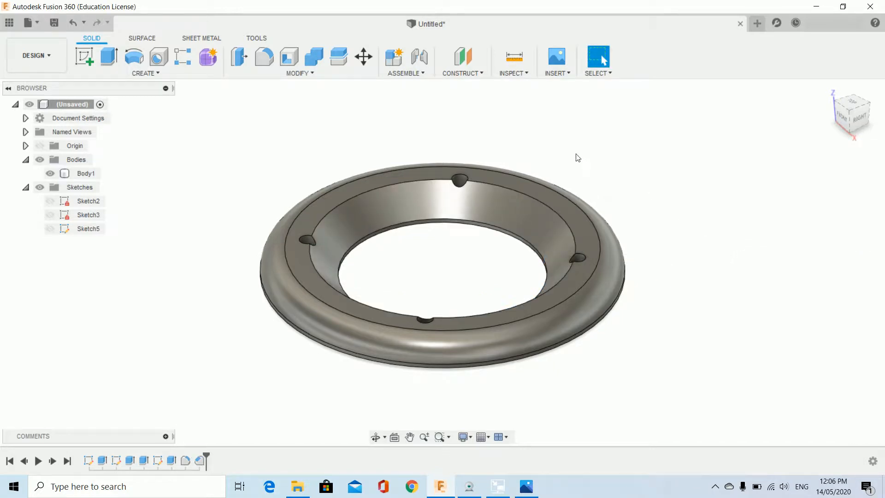
# Edit the inner-edge chamfer and set its distance to 5 mm.
pyautogui.rightClick(202, 461)
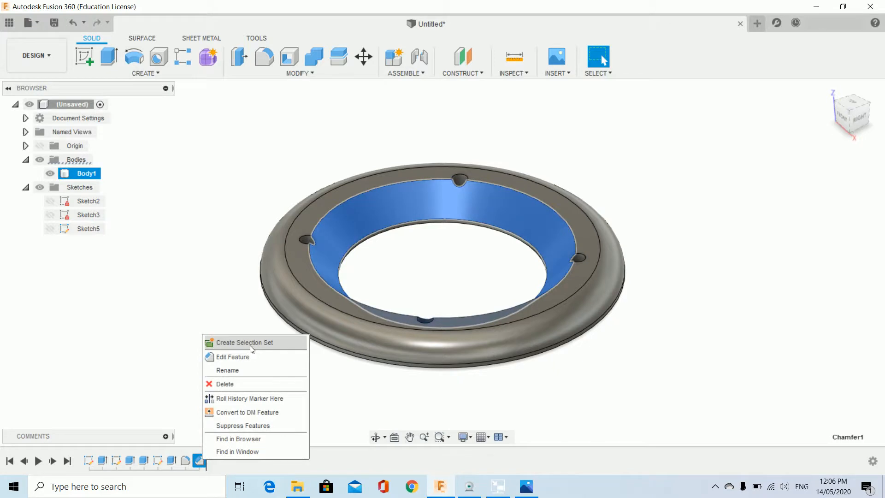
pyautogui.click(233, 357)
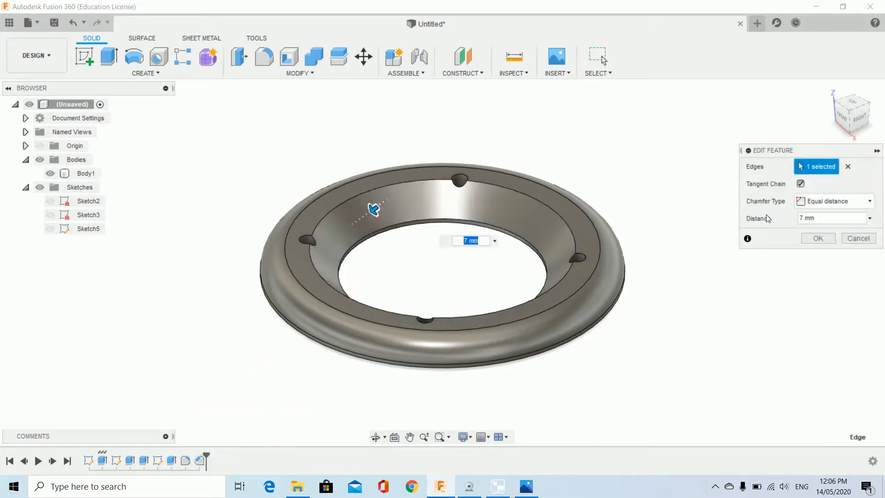
pyautogui.click(803, 218)
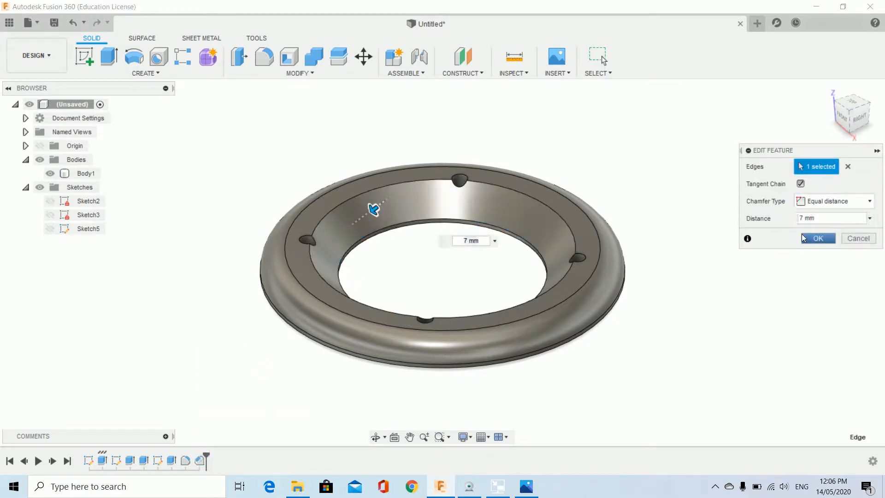
pyautogui.write('5')
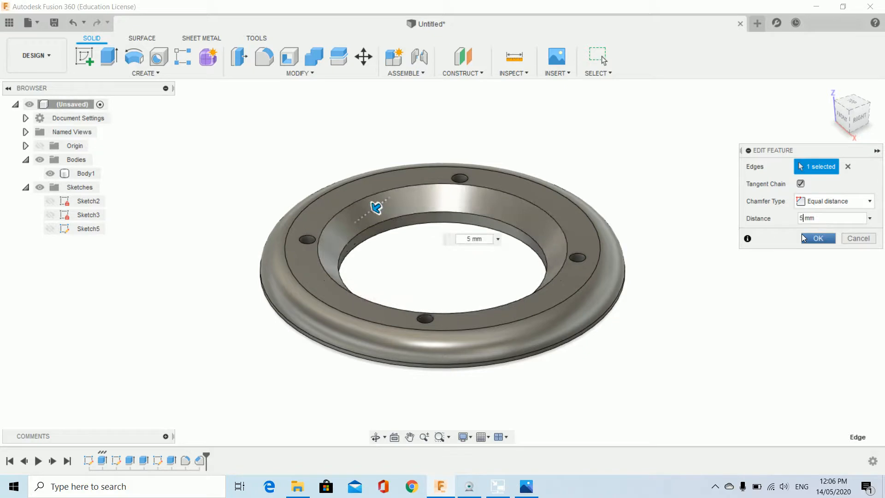
pyautogui.click(802, 238)
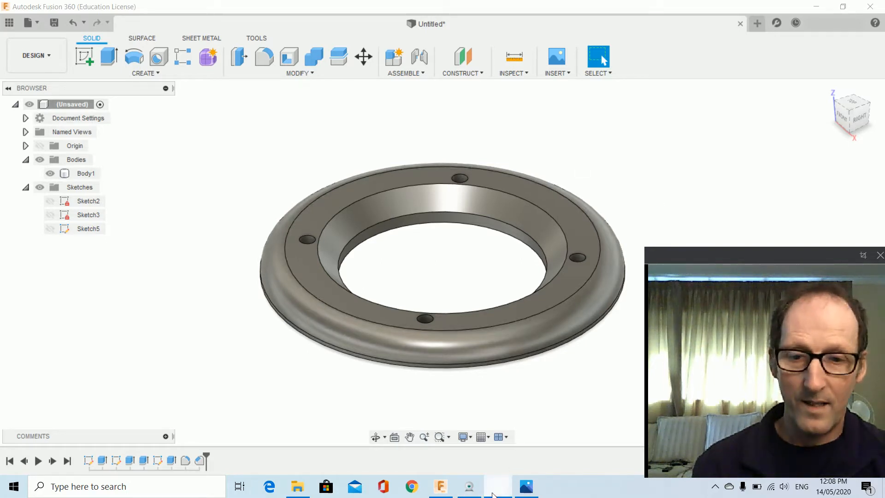
# Switch to Photos to view the dimensioned sketch in bezel profile.jpg, and return to the bezel model.
pyautogui.click(527, 488)
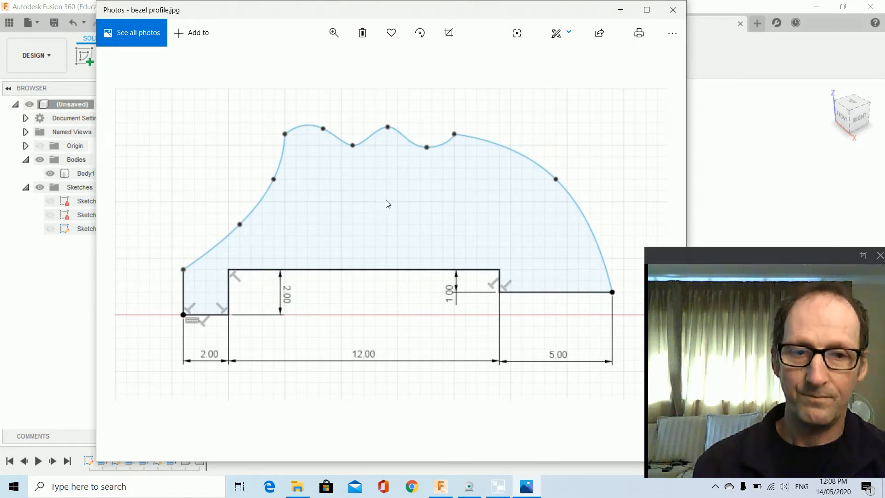
pyautogui.click(749, 158)
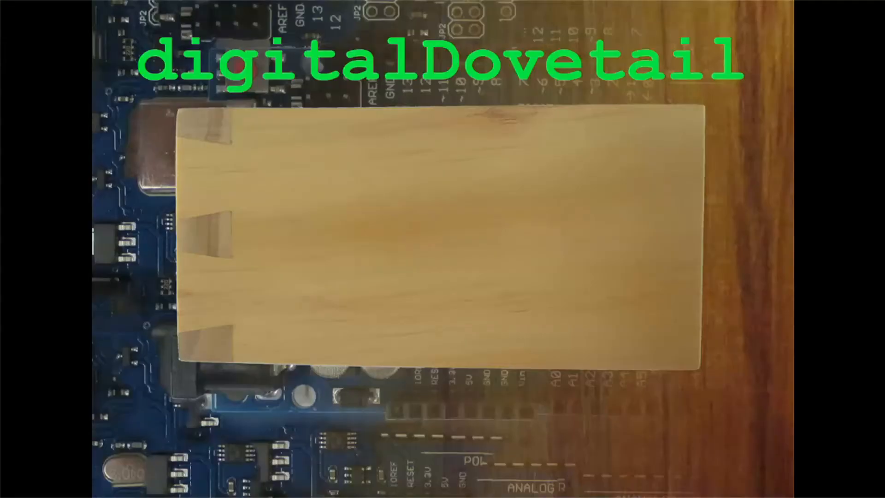